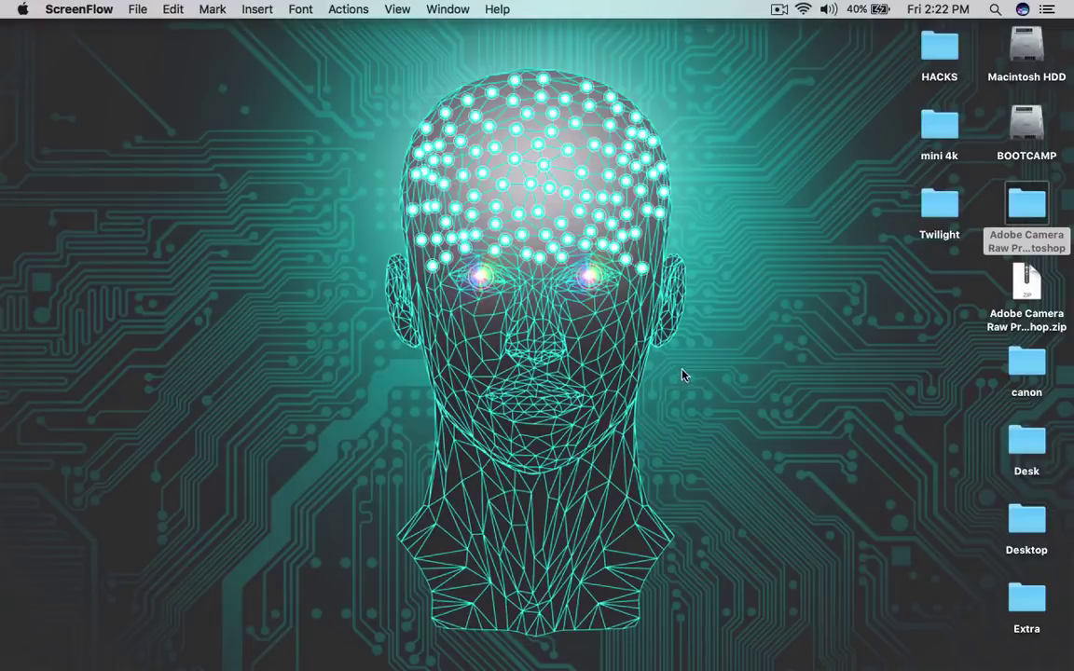
Preview Import Instructions.pdf in the Camera Raw presets folder, then close the Finder window.
double_click(1027, 203)
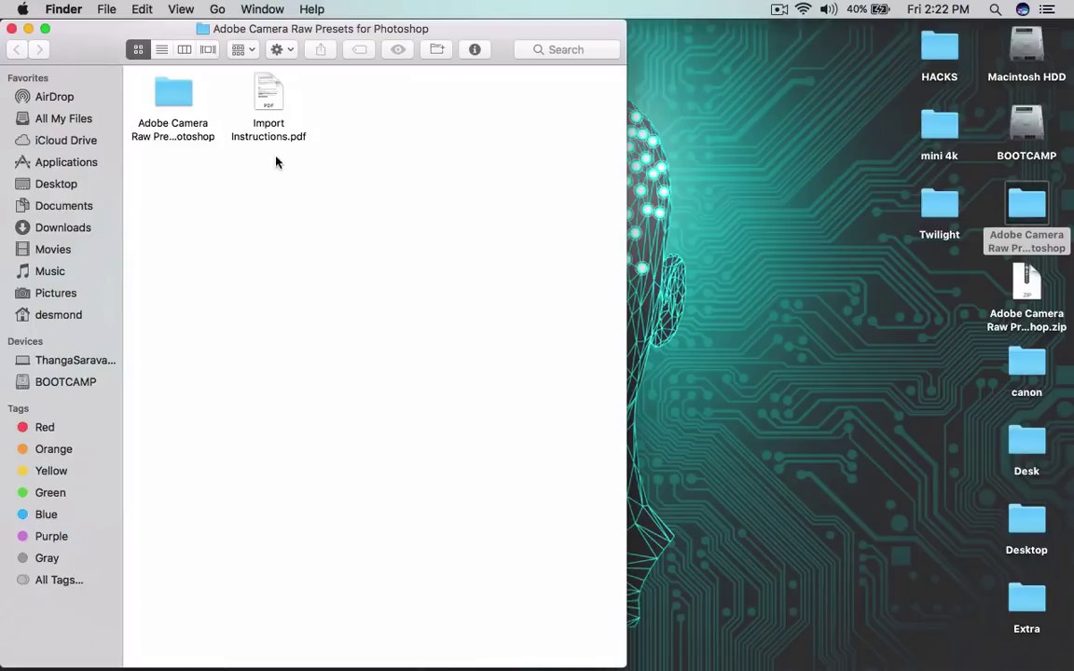
click(272, 101)
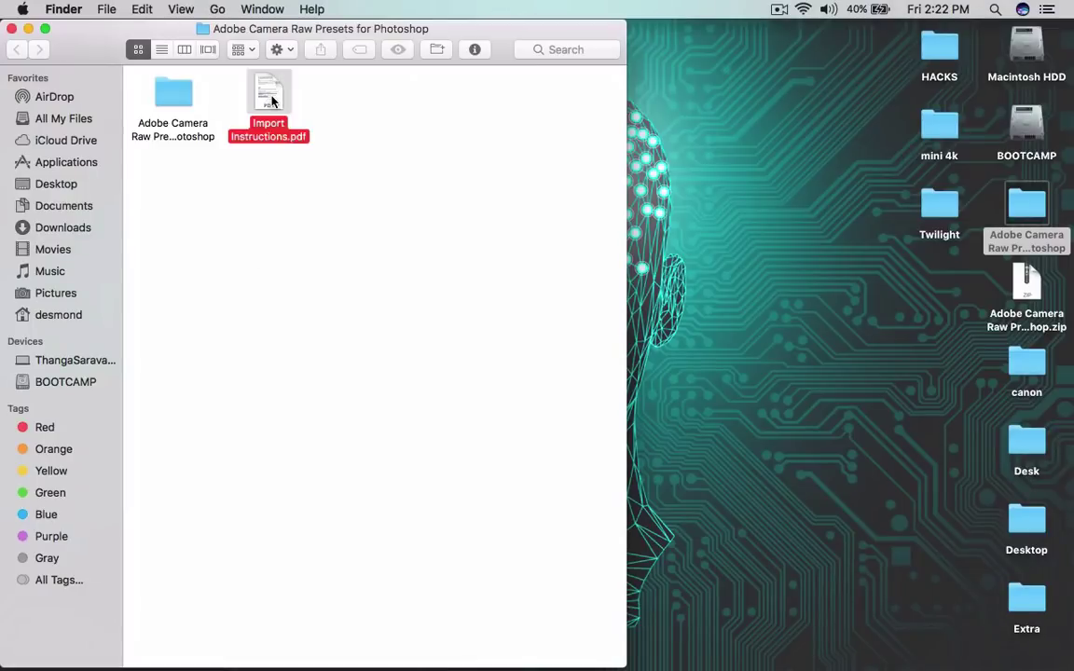
key(space)
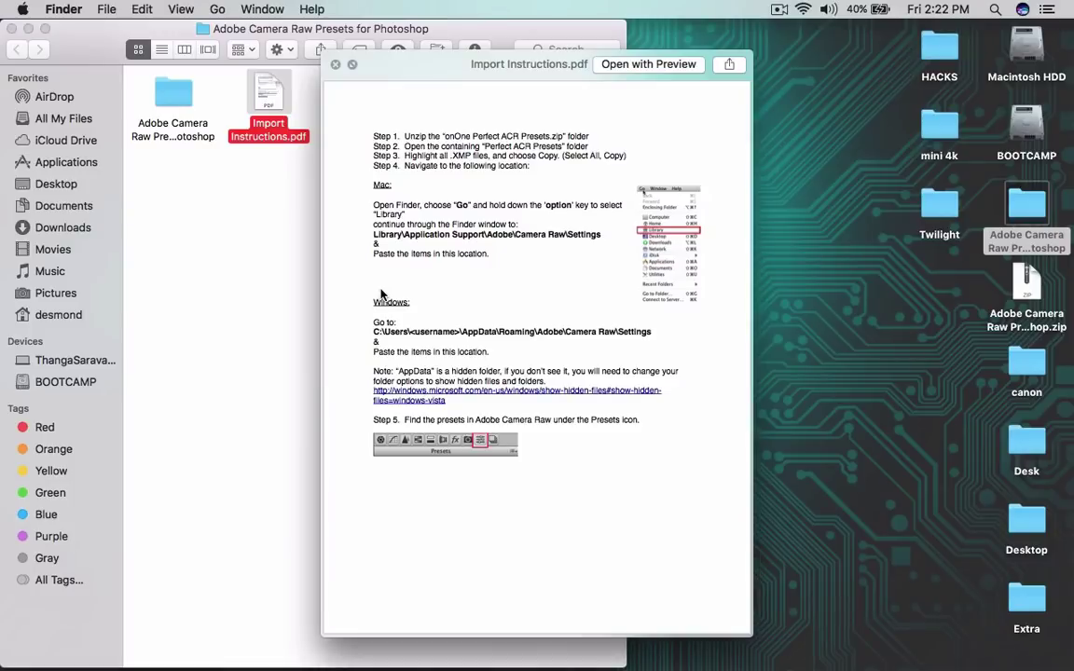
key(space)
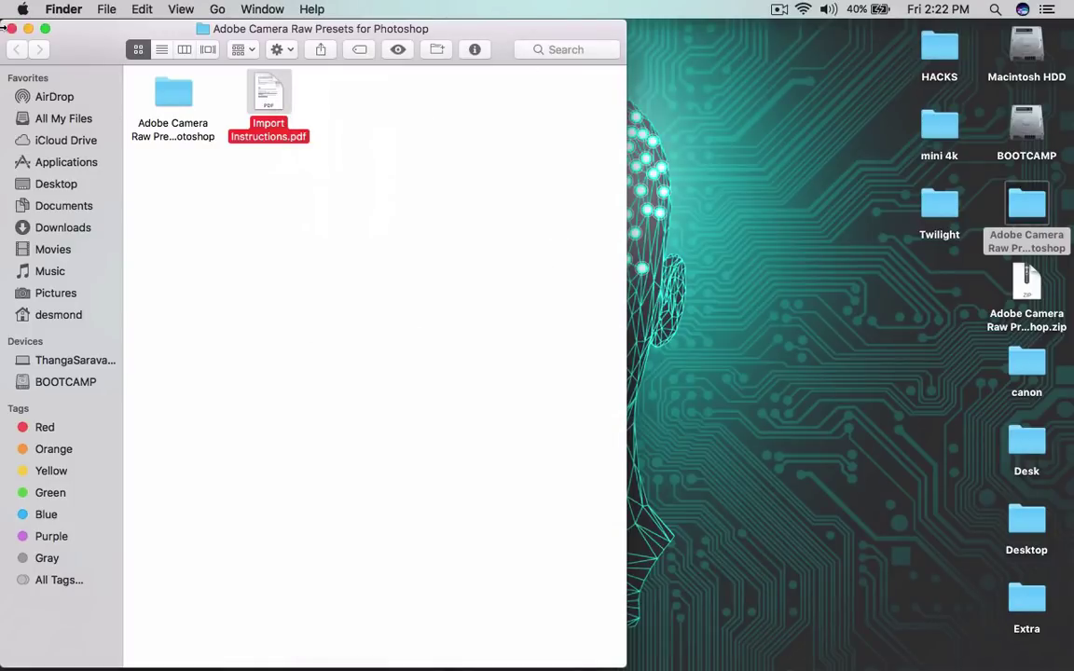
key(super+w)
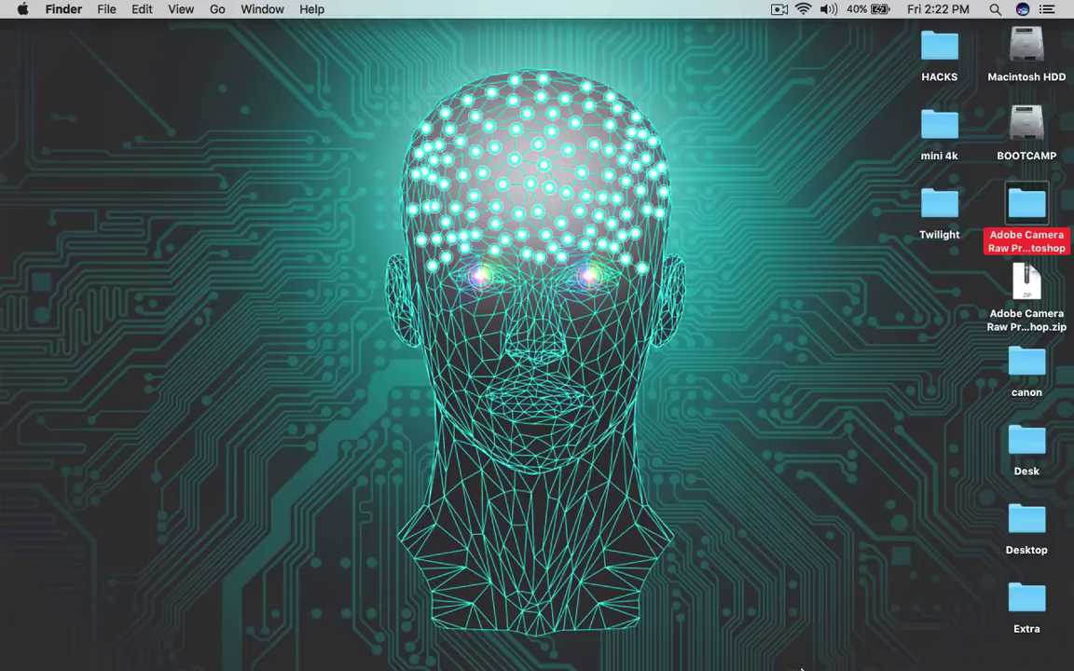
Launch Photoshop and open Blonde-Fashion-Girl-1920x1080.jpg from the recent files list.
mouse_move(810, 652)
click(777, 650)
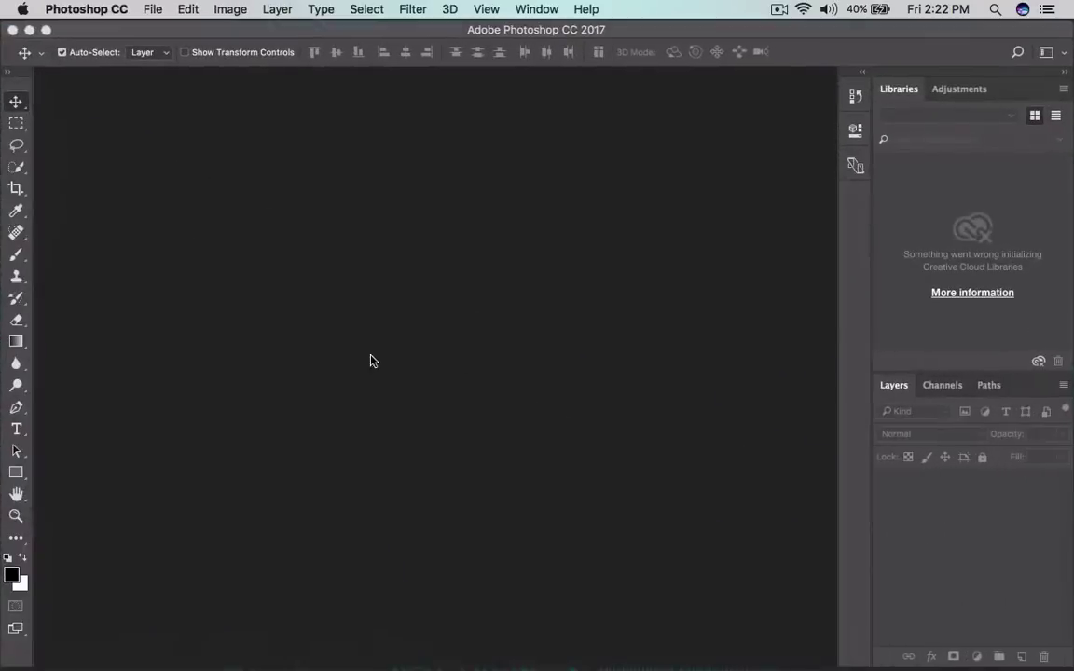
click(151, 10)
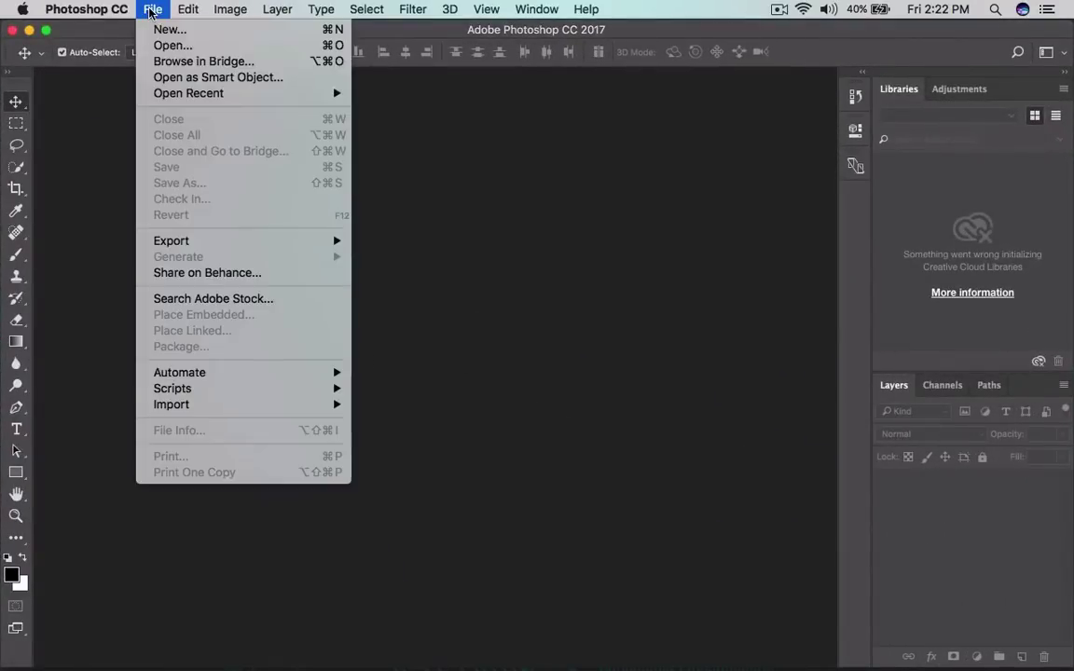
mouse_move(279, 93)
click(481, 109)
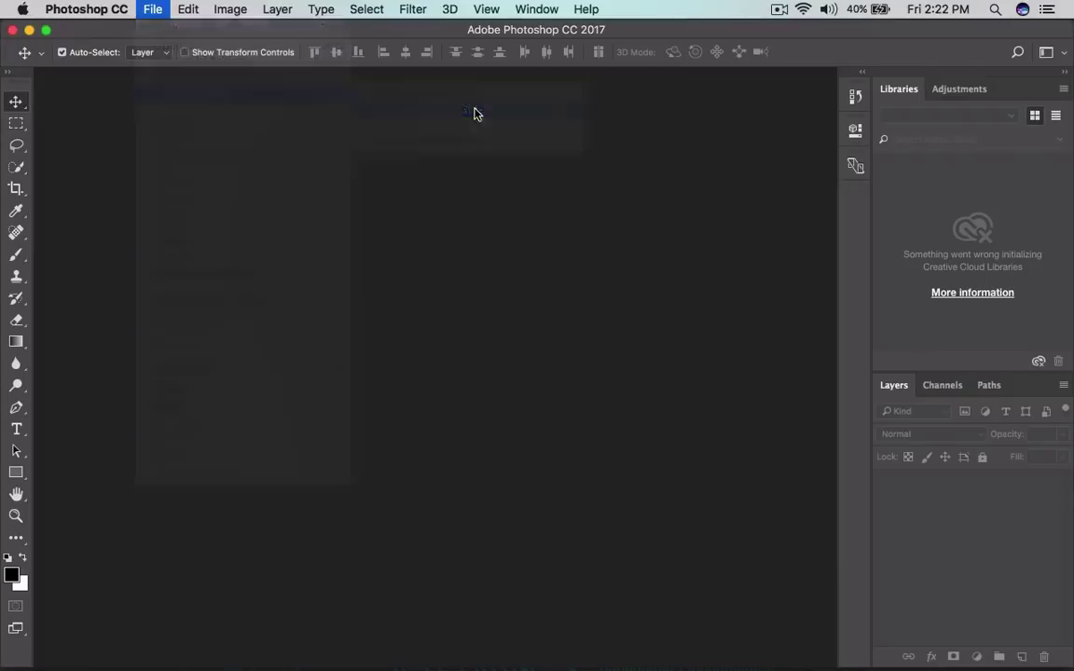
Open beautiful_nature1.jpg from recent files and enlarge it to fill the canvas.
click(145, 10)
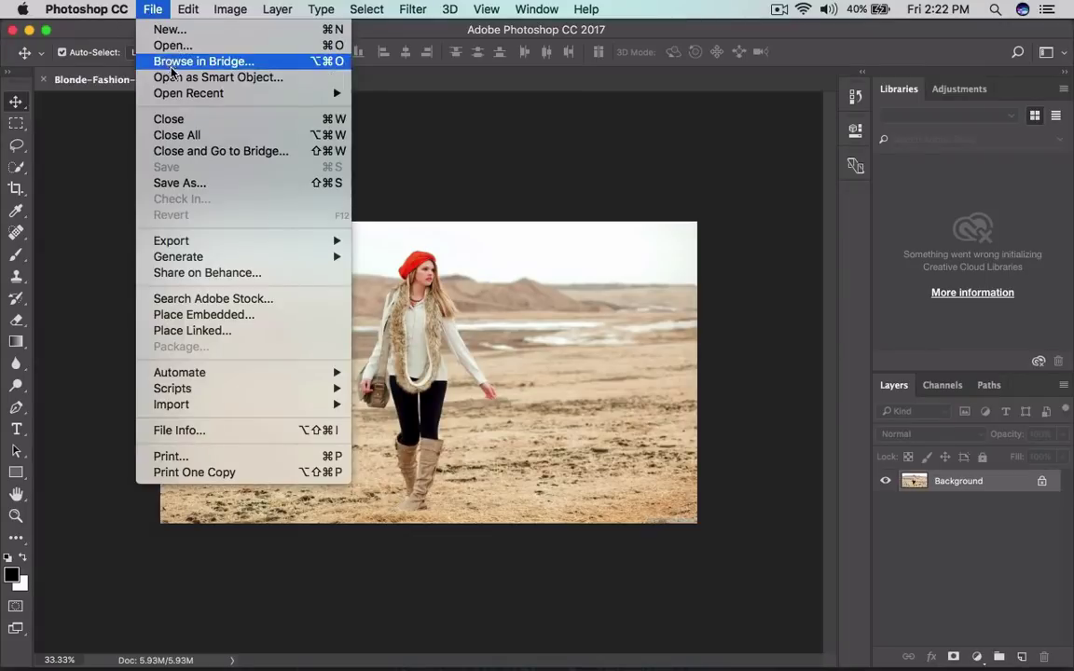
mouse_move(163, 92)
click(425, 109)
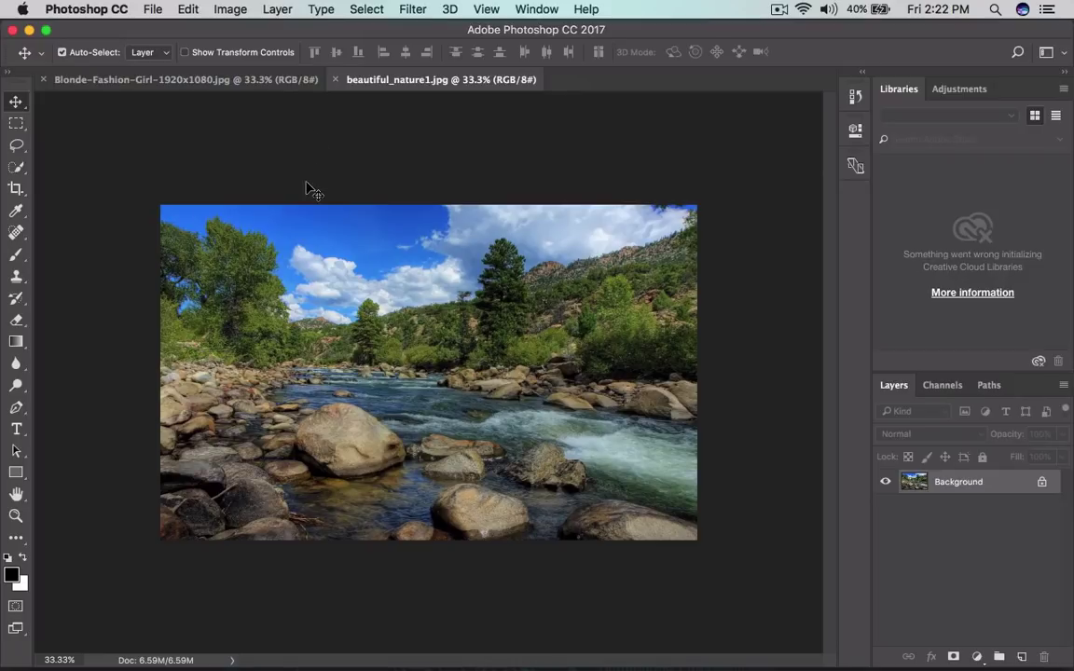
key(super+plus)
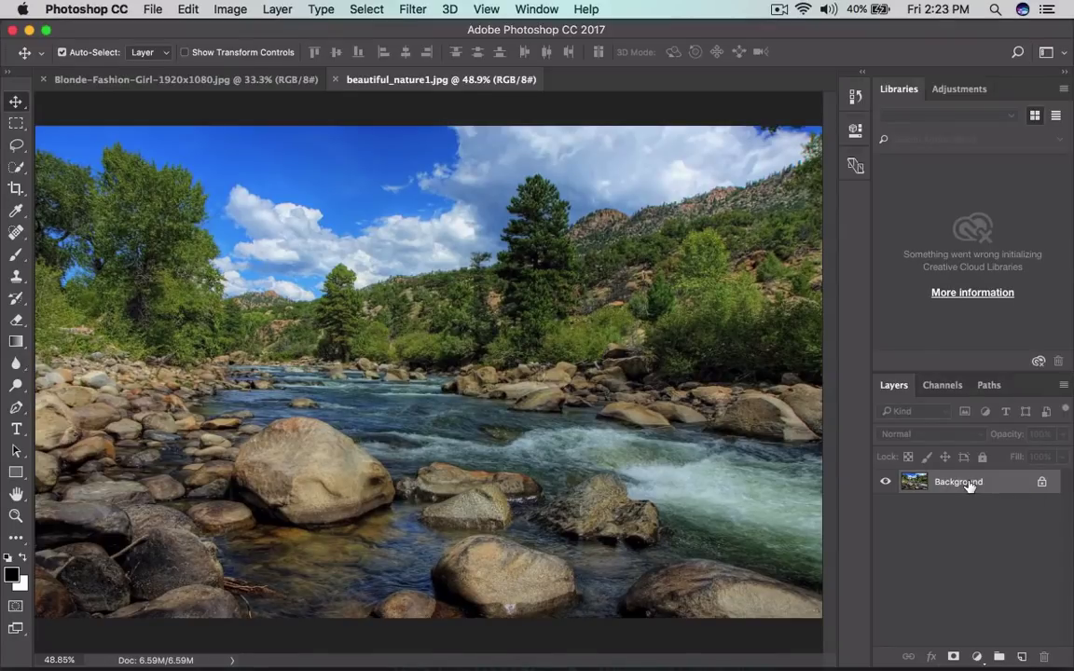
Convert the river photo's Background layer to a smart object and apply Camera Raw Filter to it.
right_click(970, 484)
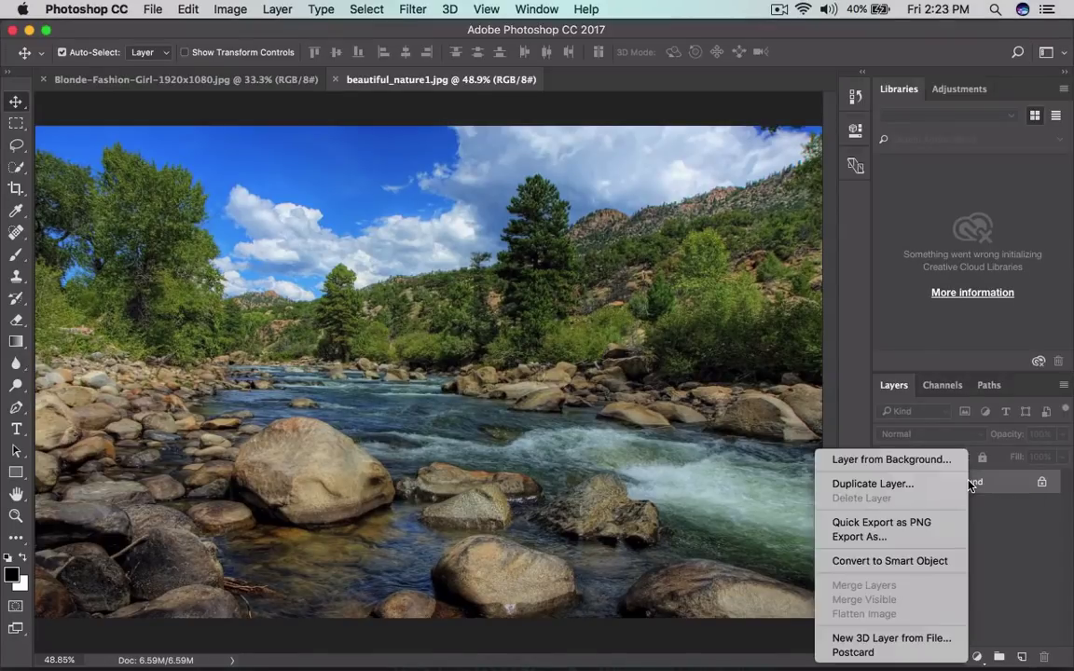
click(945, 563)
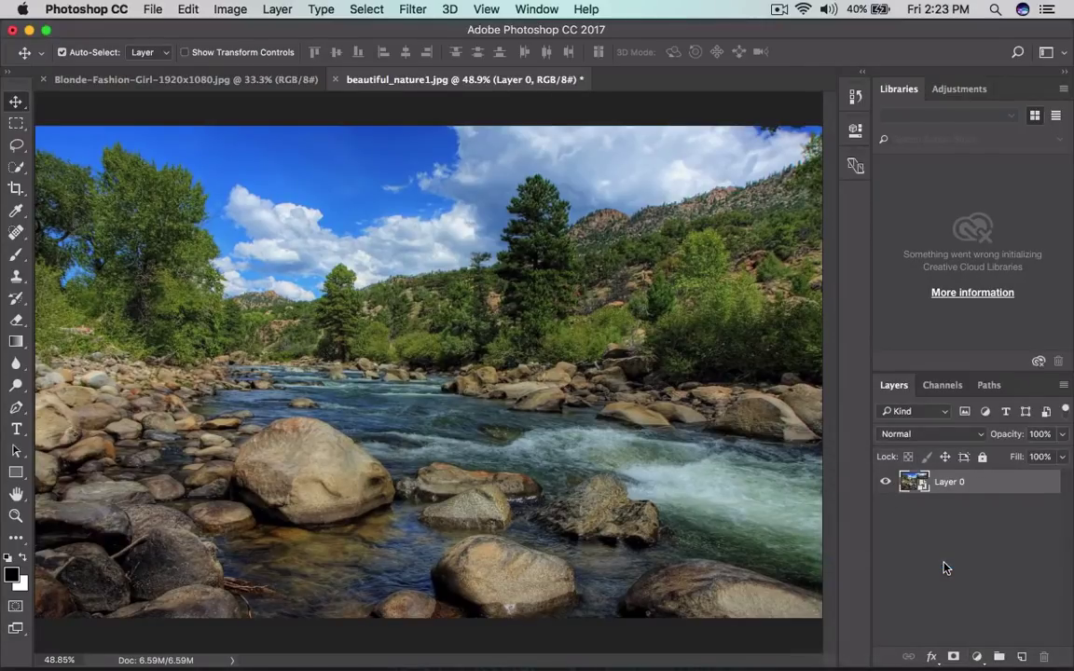
click(413, 9)
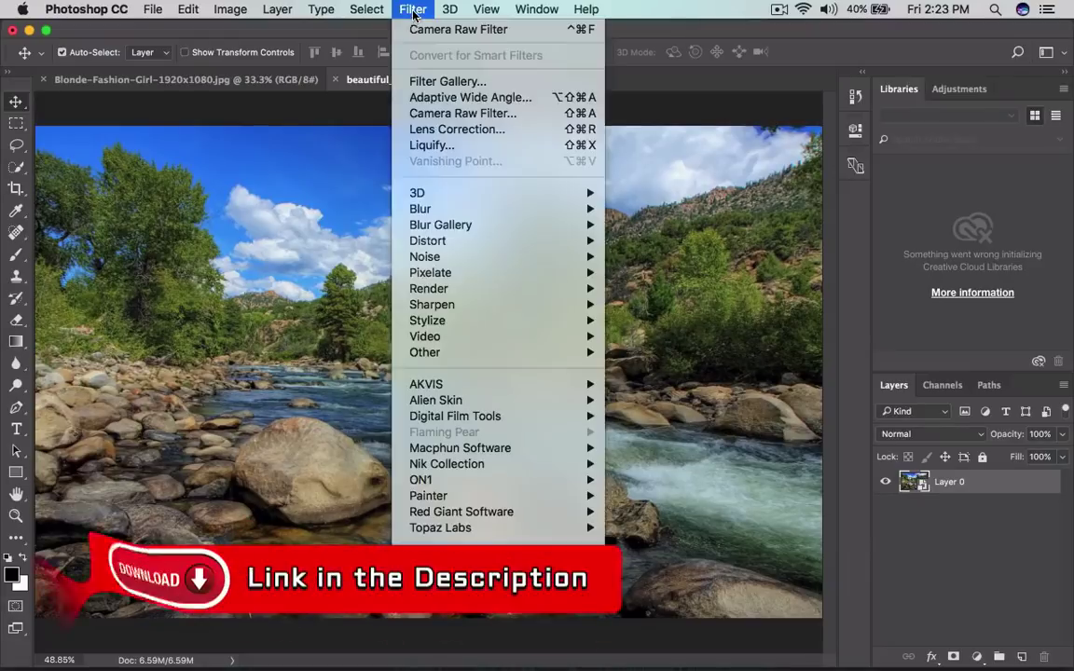
click(438, 113)
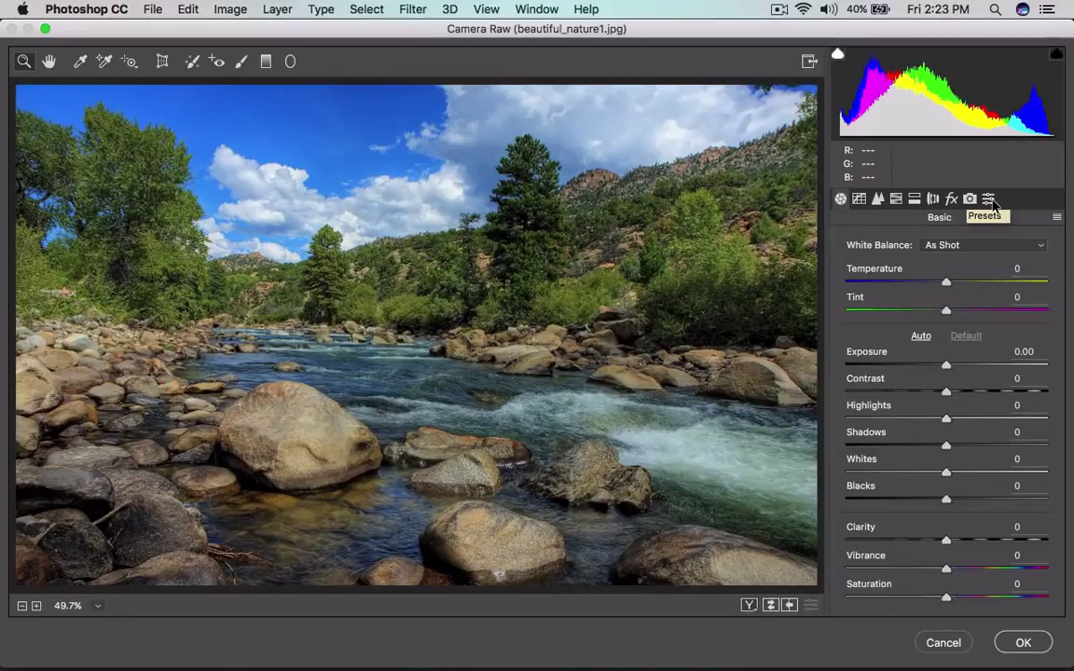
Preview the Arkham, B&W, Blue Dawn, Brandenburg, Clarity, Cross Process Blue and Crossify presets on the river photo.
click(990, 199)
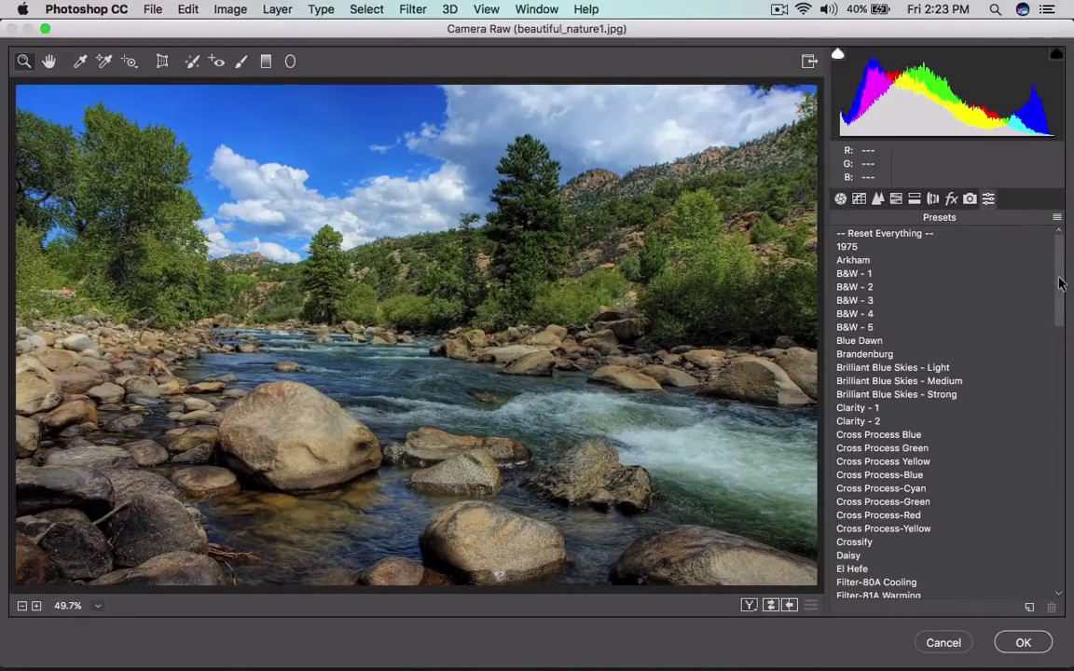
mouse_move(1060, 282)
mouse_down()
mouse_move(1059, 527)
mouse_move(1072, 263)
mouse_up()
click(855, 261)
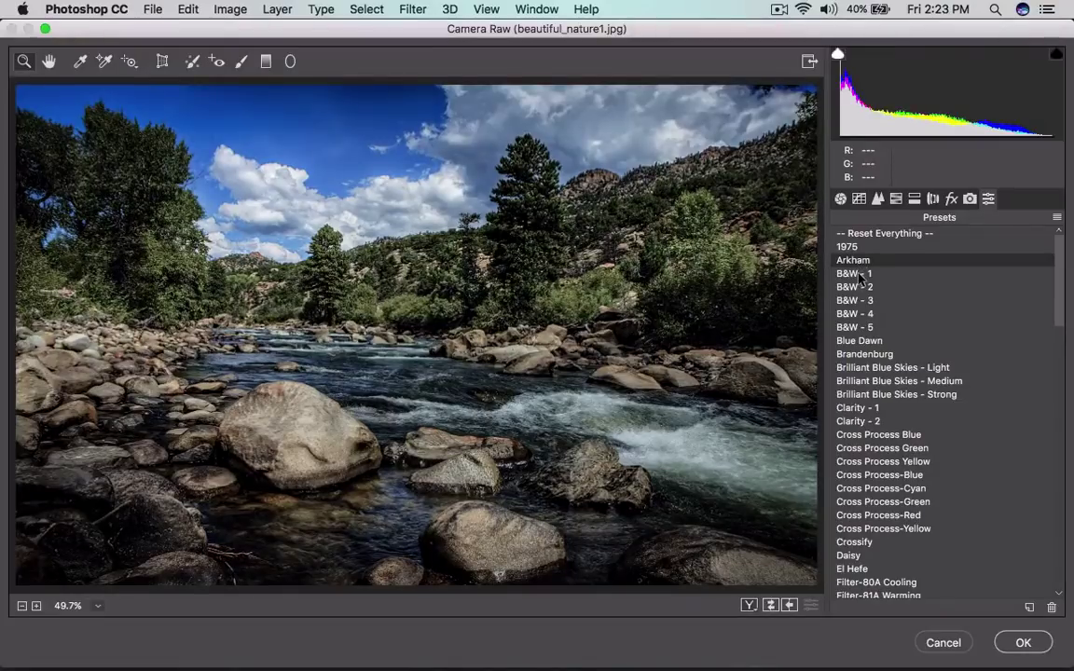
click(858, 274)
click(880, 301)
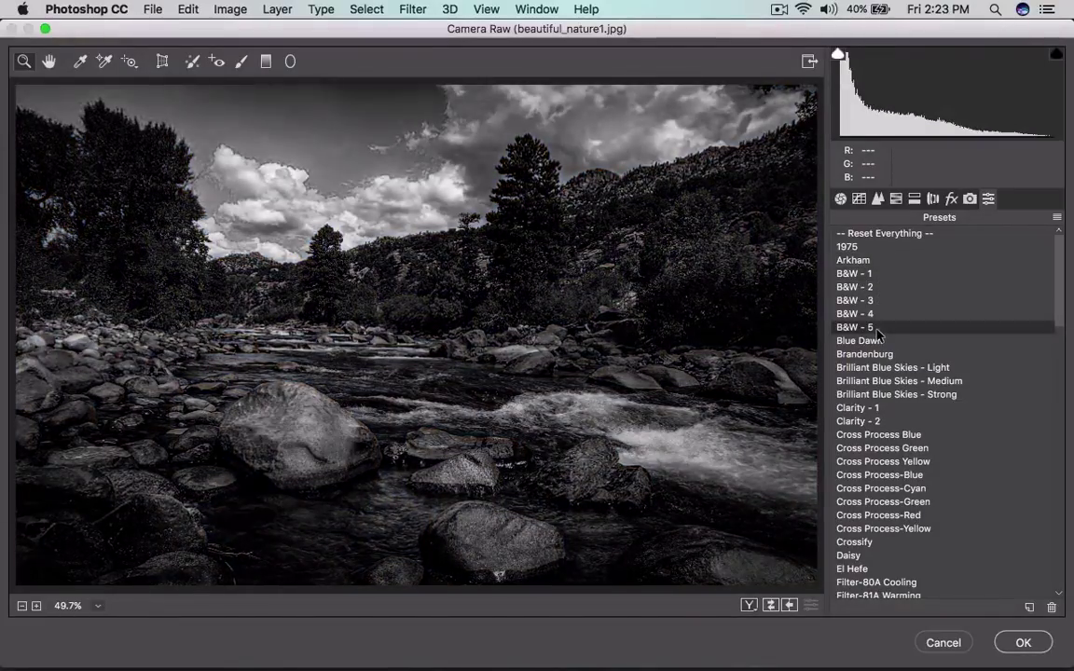
click(883, 341)
click(867, 355)
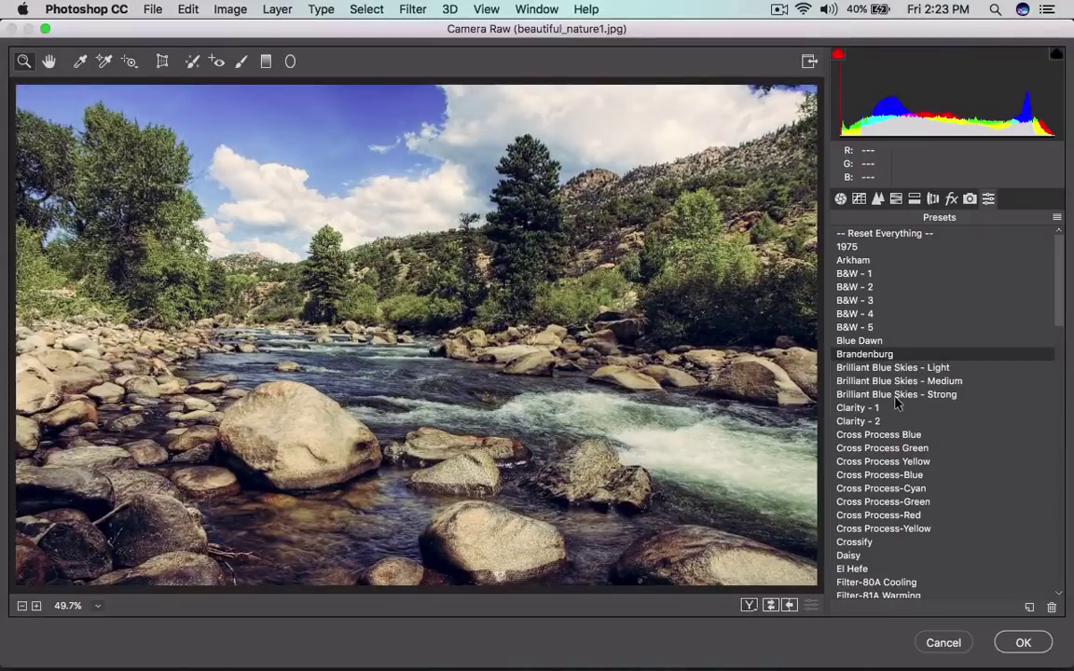
click(876, 409)
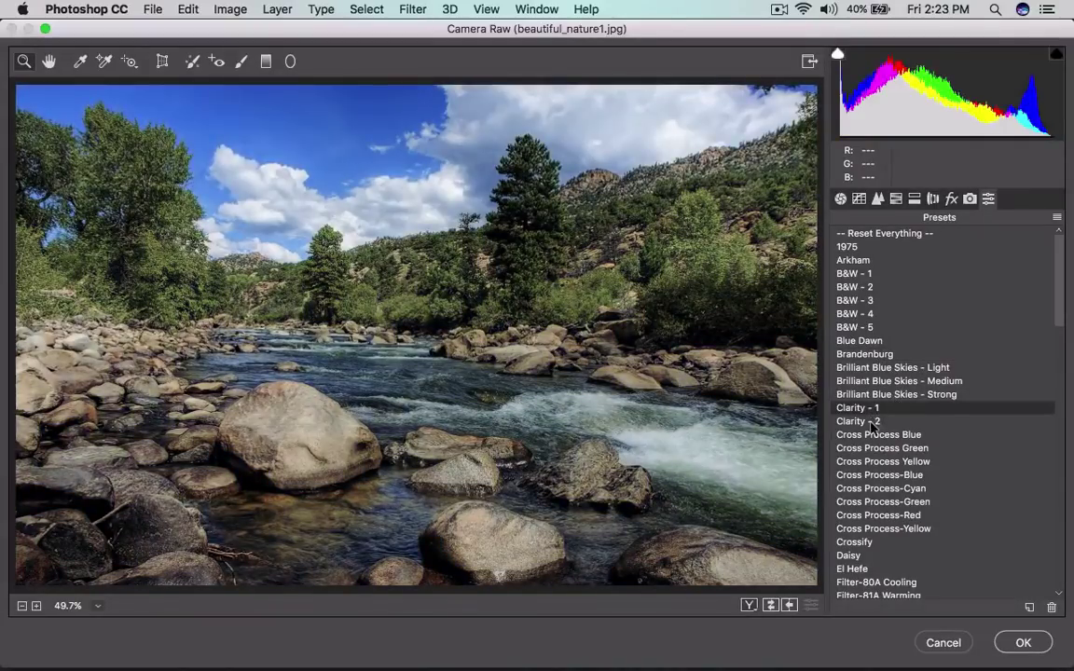
click(872, 423)
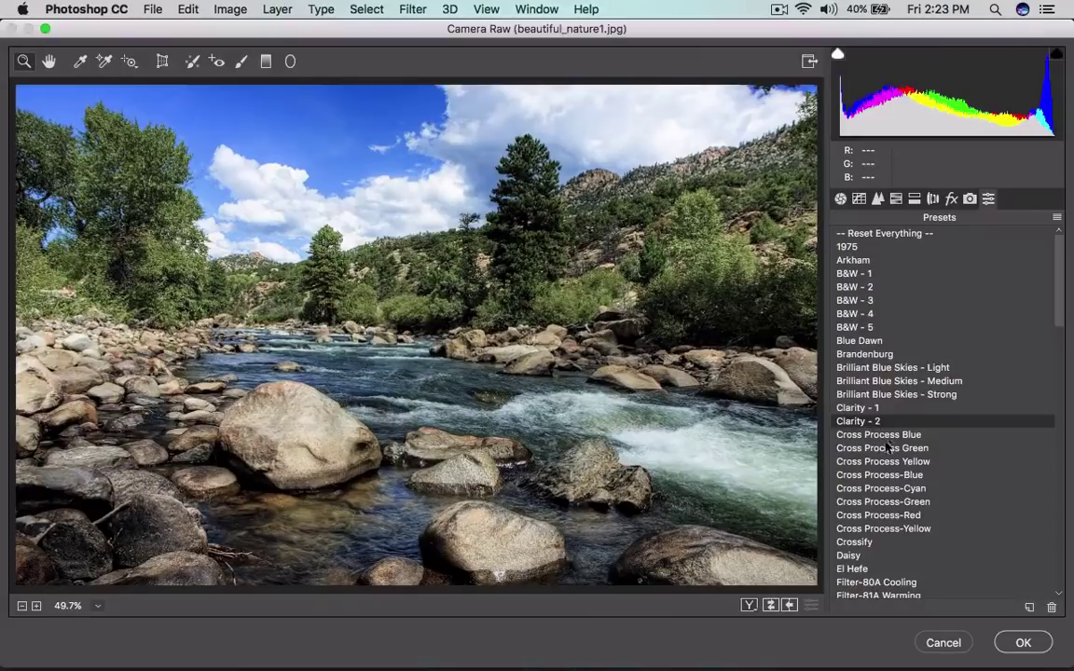
click(892, 434)
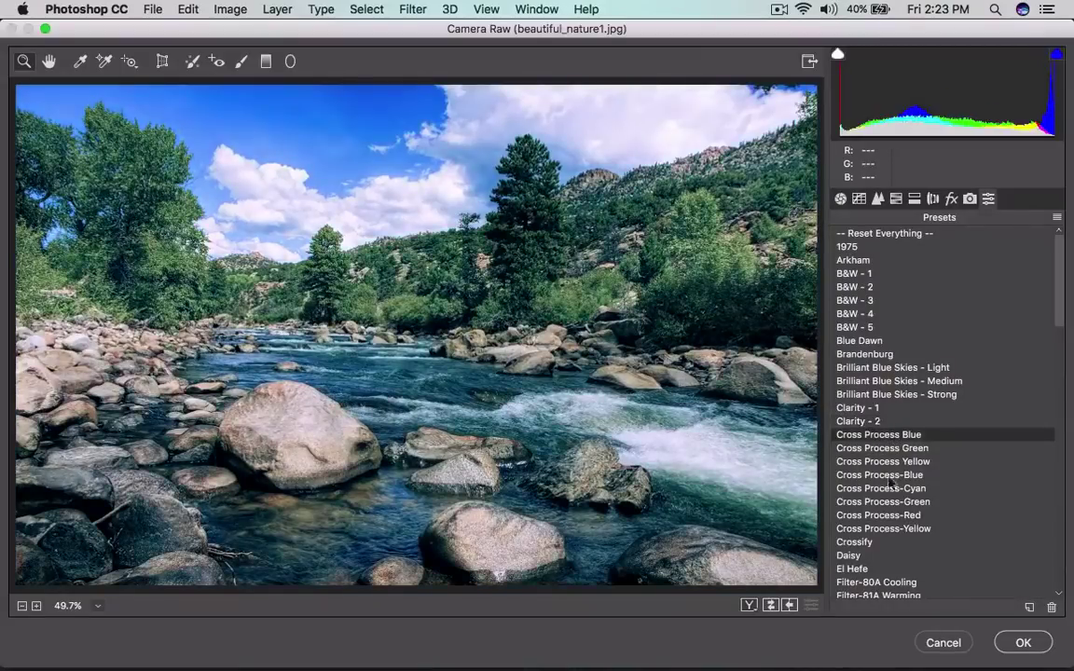
click(891, 542)
Compare the Daisy, El Hefe and Inky presets, then settle on Clarity - 2.
scroll(900, 530, down, 3)
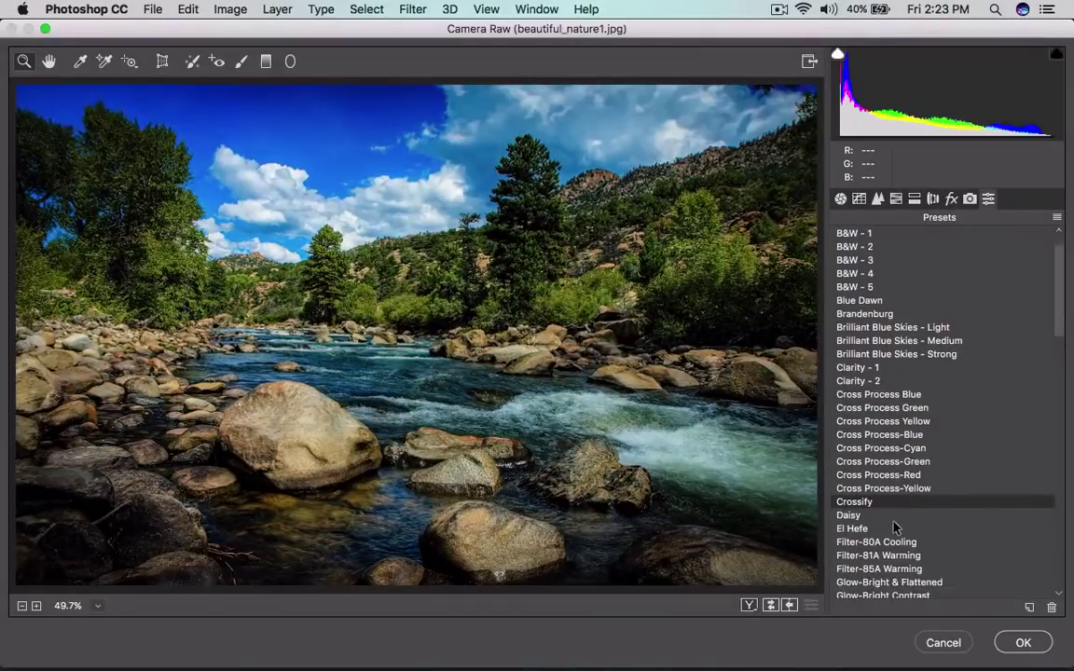
click(873, 516)
click(873, 528)
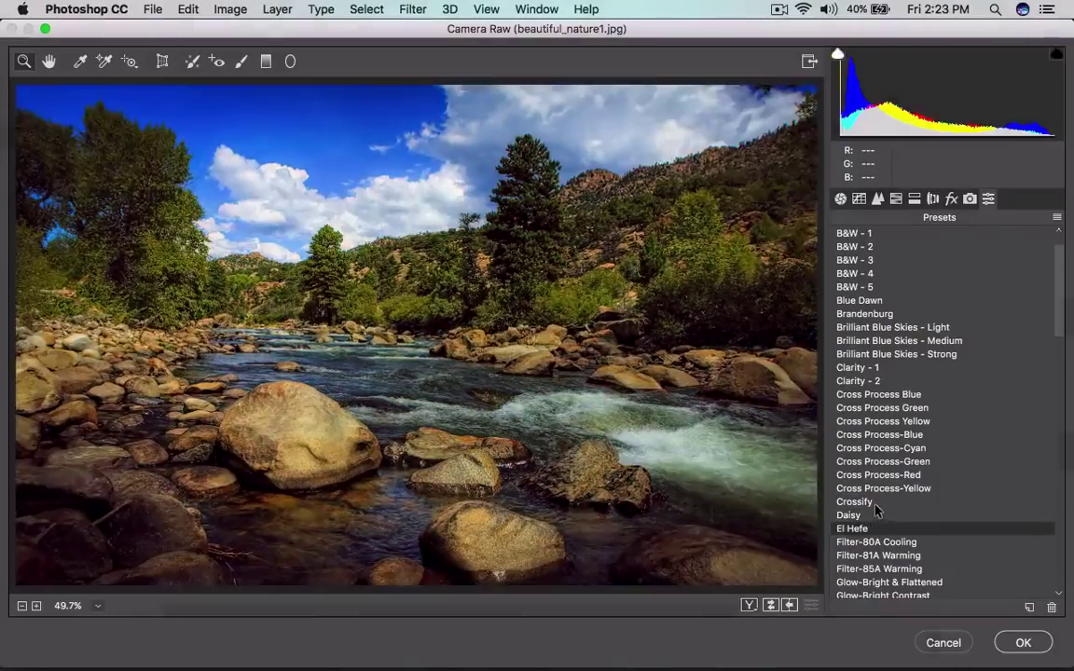
click(876, 503)
click(875, 515)
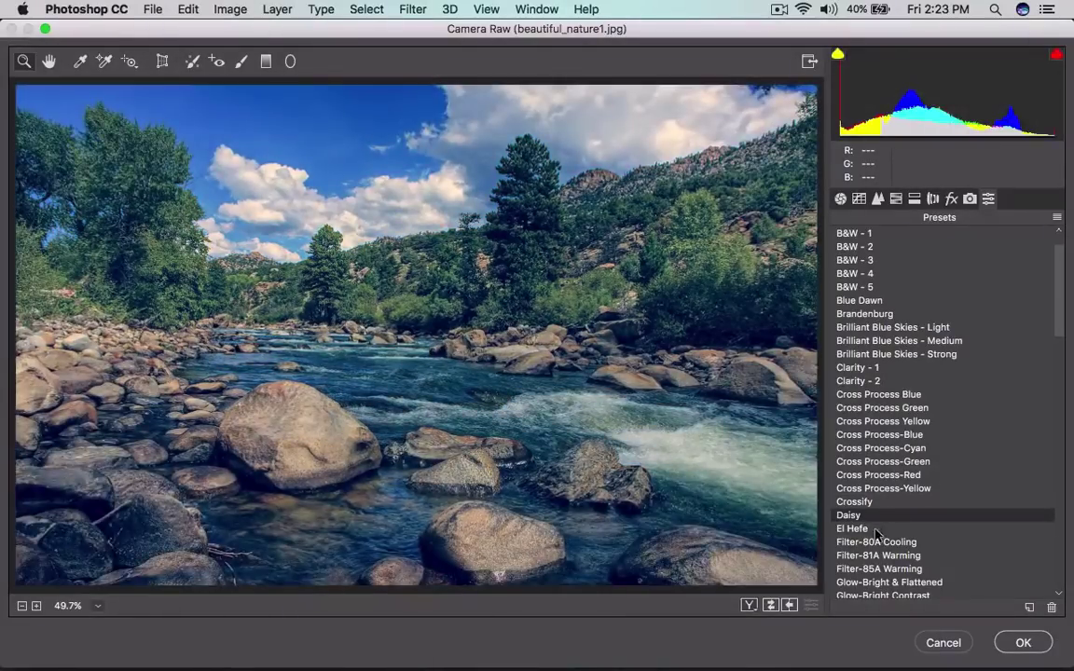
click(877, 530)
scroll(926, 494, down, 9)
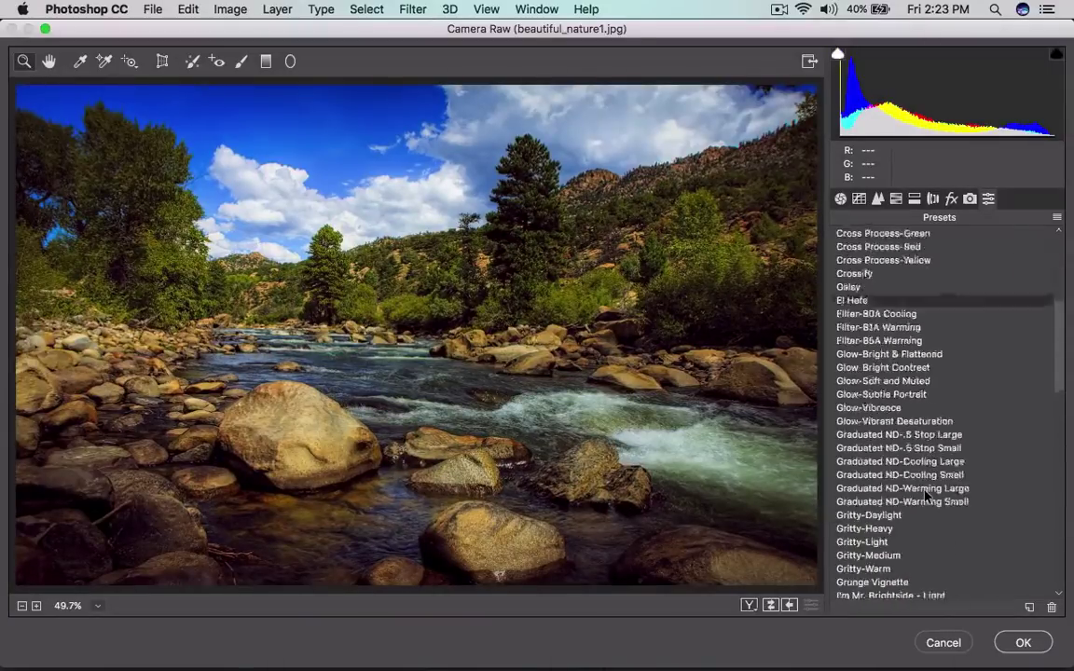
click(926, 493)
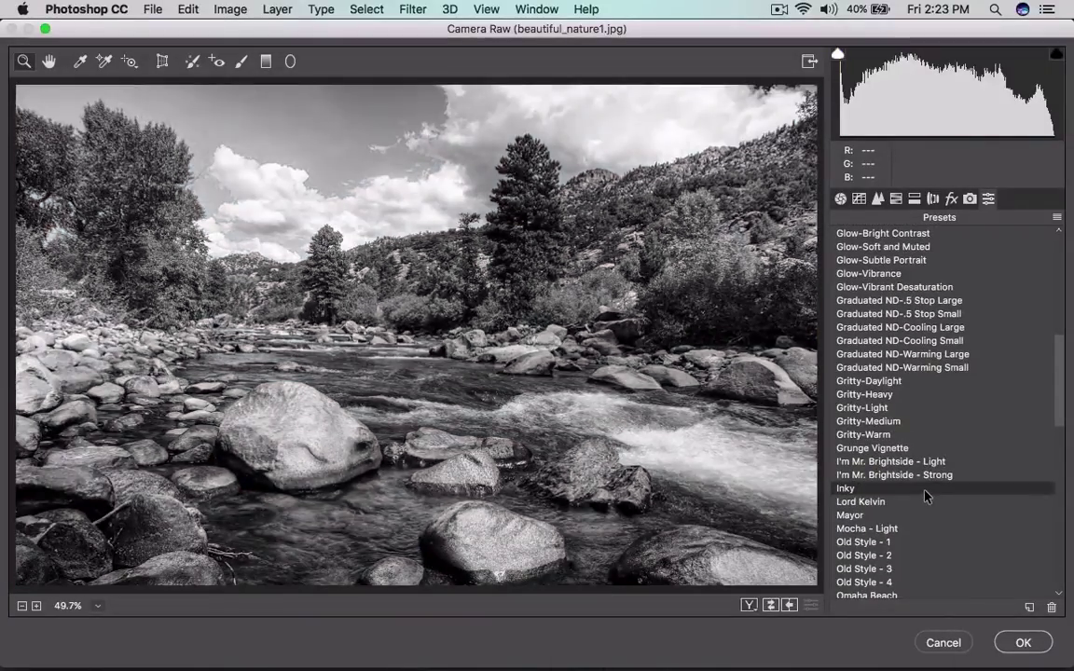
scroll(926, 496, down, 7)
scroll(926, 496, up, 17)
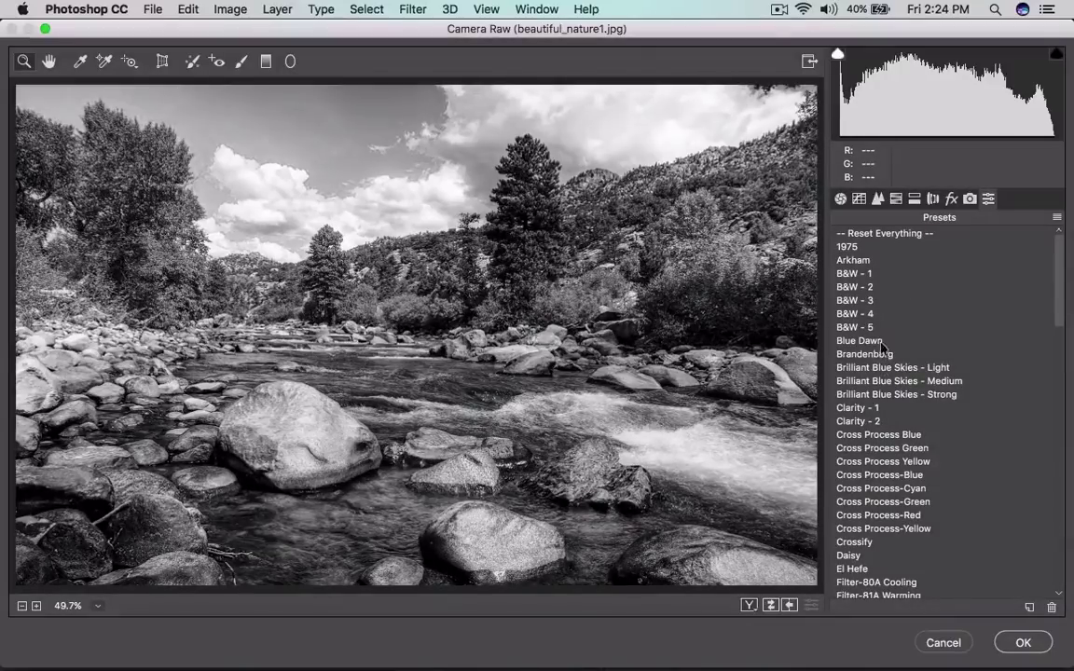
click(879, 421)
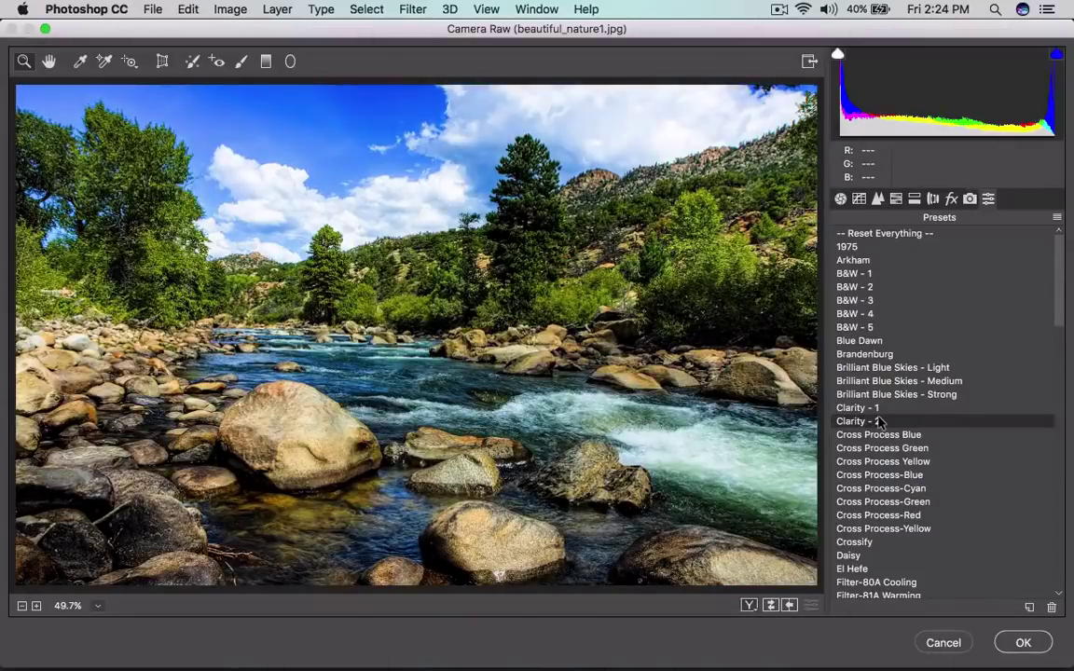
Set Basic Contrast to +14 and Clarity to +12.
click(841, 199)
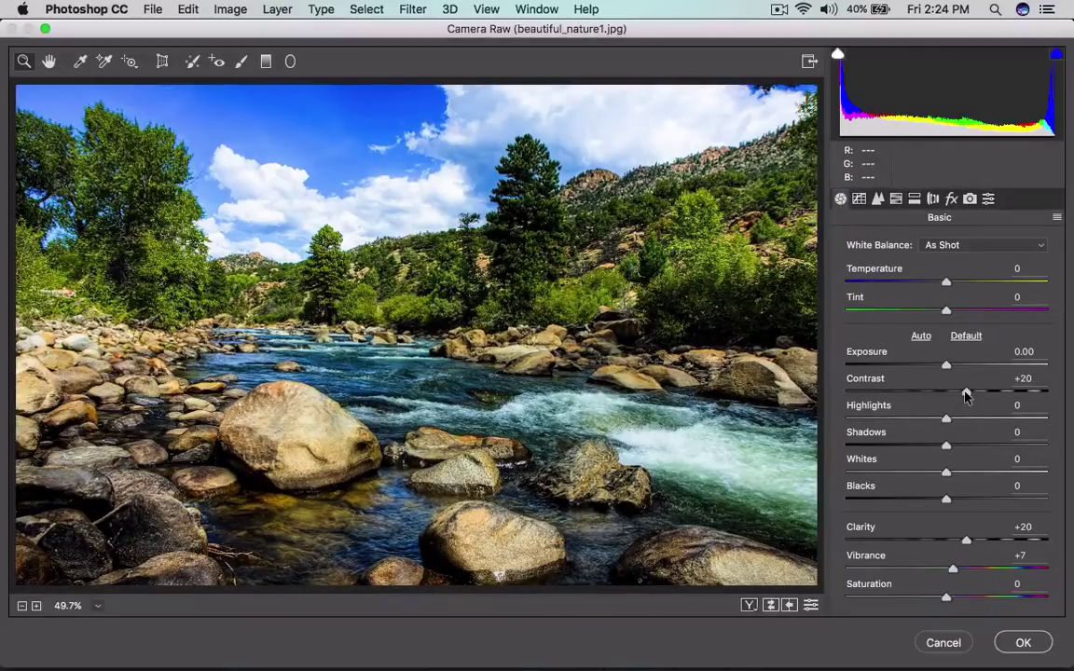
mouse_move(966, 396)
mouse_down()
mouse_move(943, 396)
mouse_move(961, 393)
mouse_up()
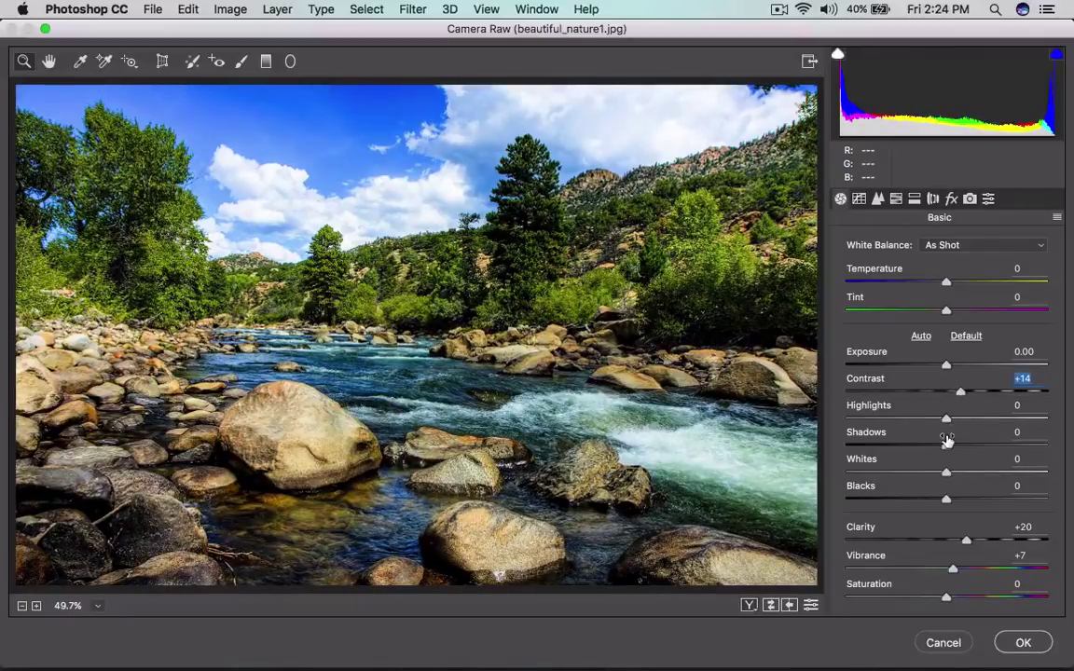
drag(966, 541, 958, 543)
click(958, 544)
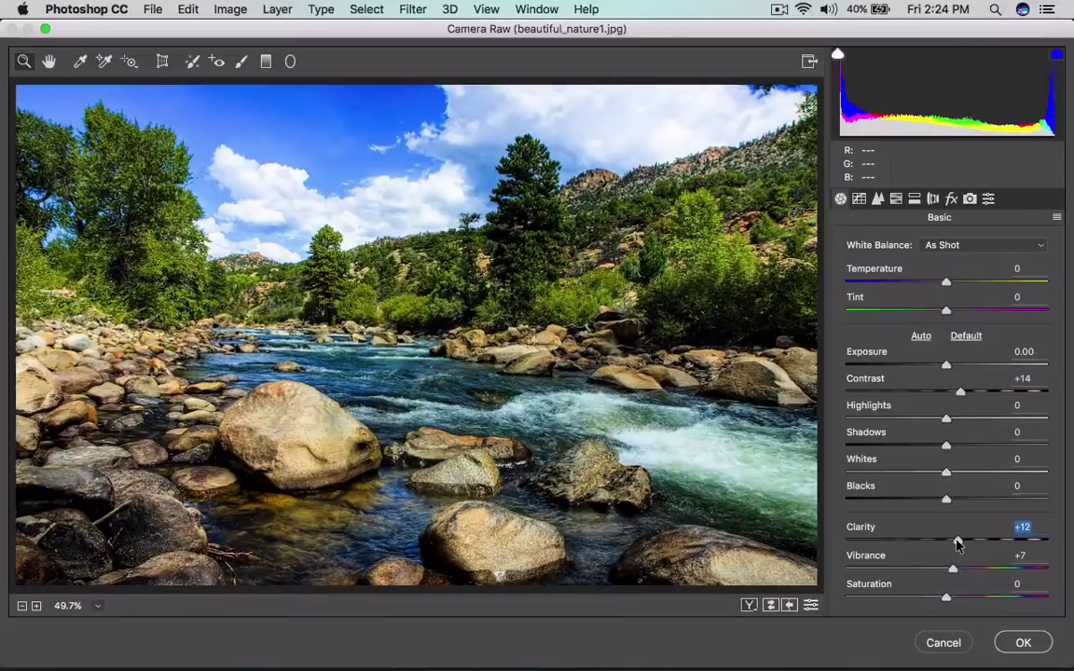
Set the Detail sharpening Amount to 6.
click(879, 201)
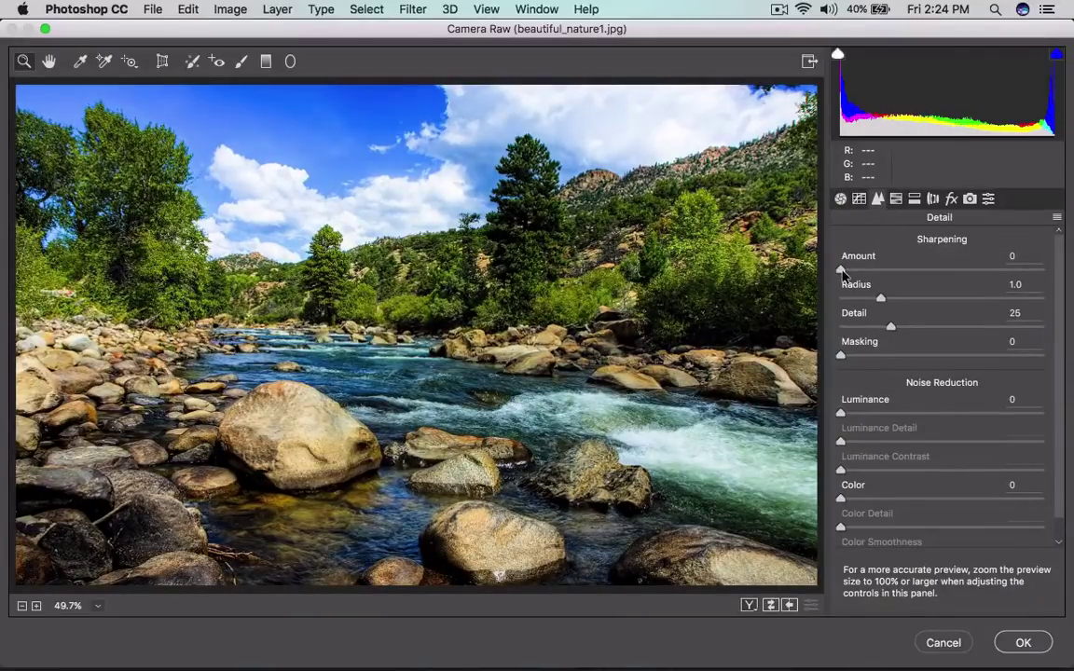
click(850, 270)
click(896, 199)
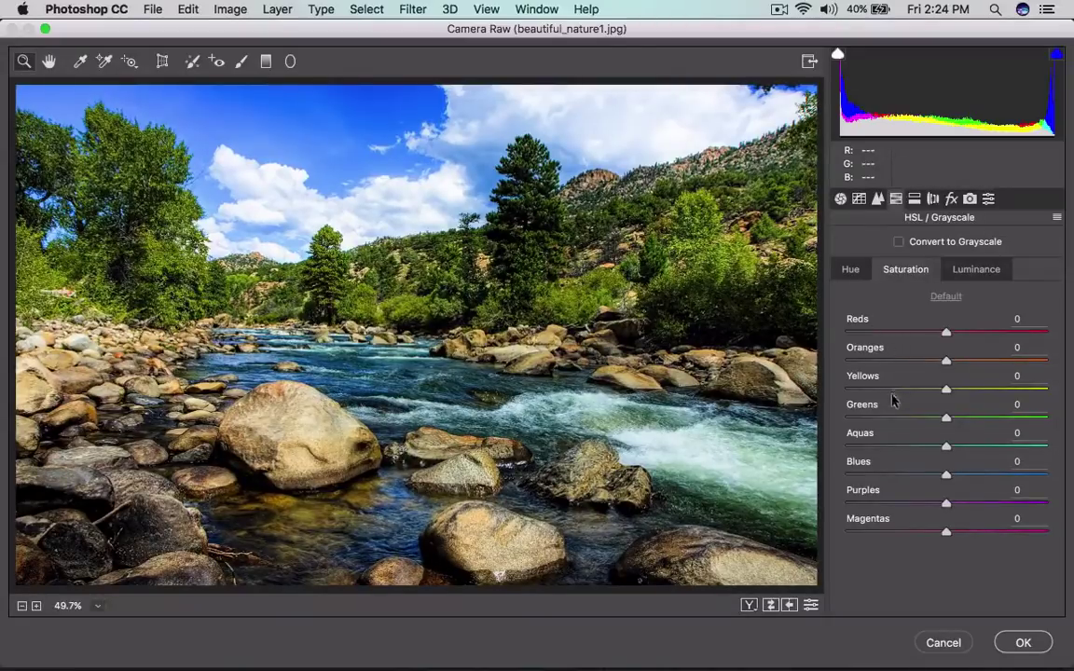
Shift the Greens hue to +64 and the Blues hue to -43.
click(853, 270)
drag(946, 418, 851, 424)
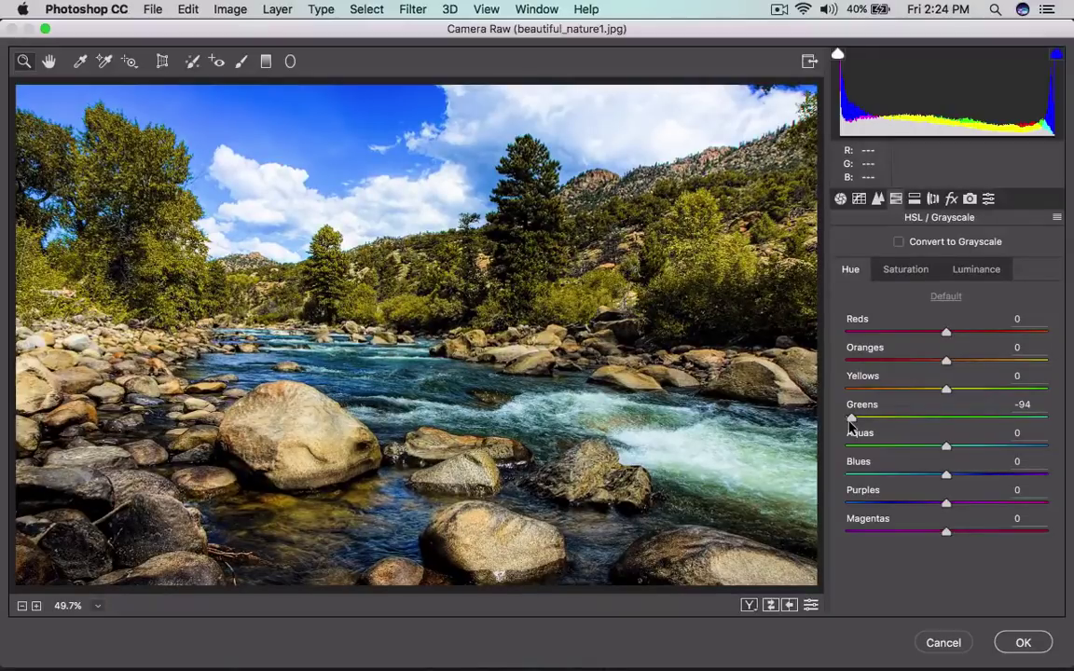
drag(849, 425, 1011, 424)
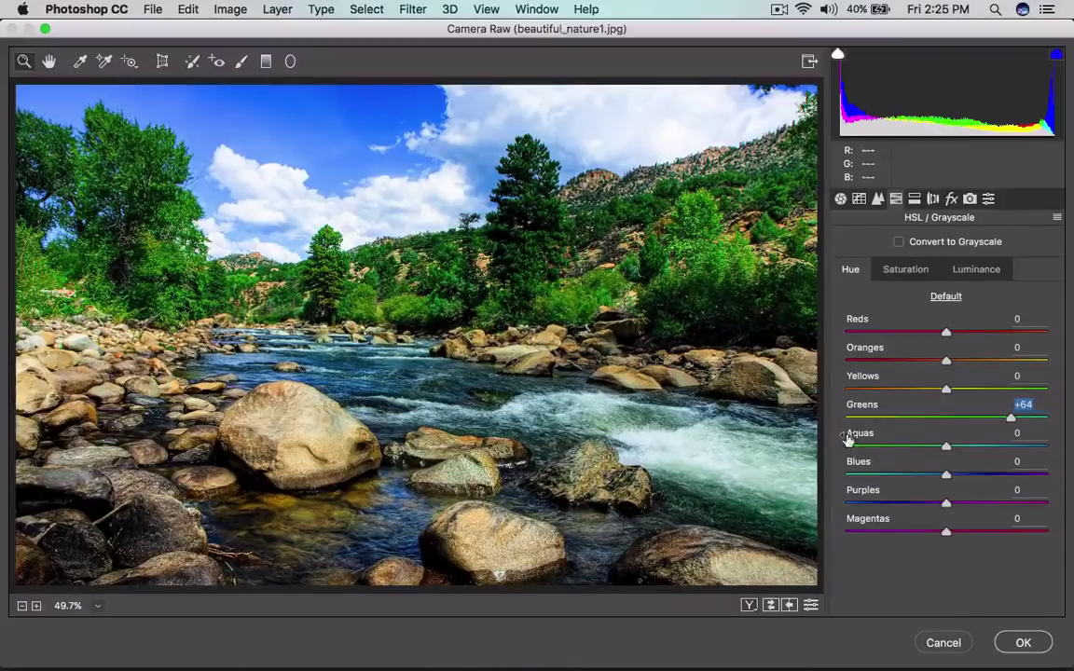
drag(947, 474, 902, 479)
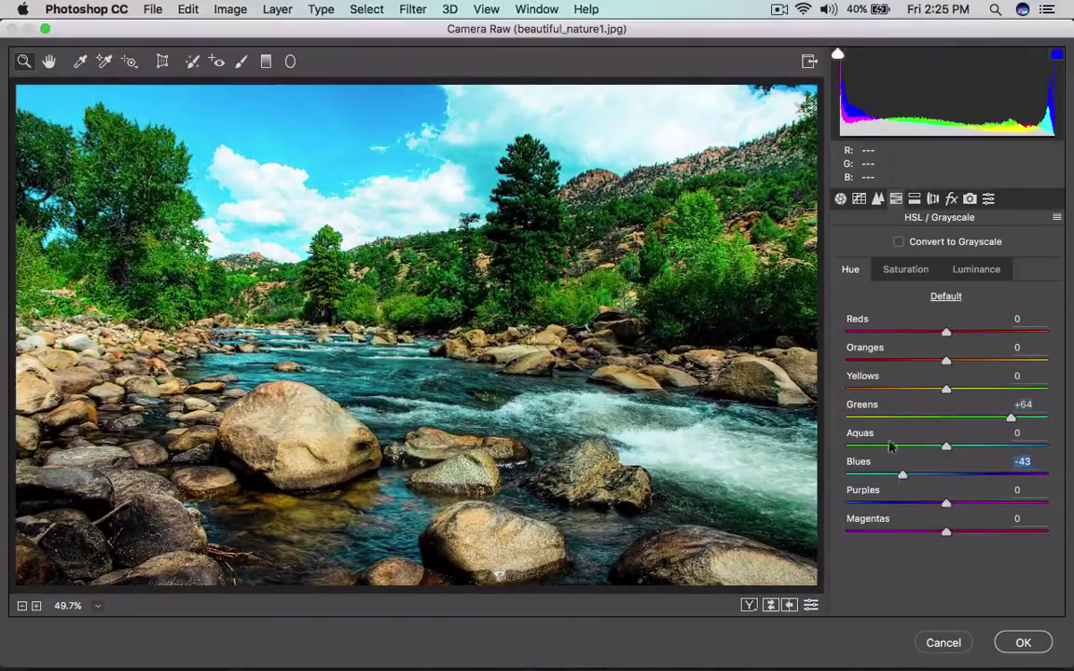
Raise Aquas saturation to +68 and Blues saturation to +16, zooming in on the water to check.
click(906, 270)
drag(945, 446, 961, 478)
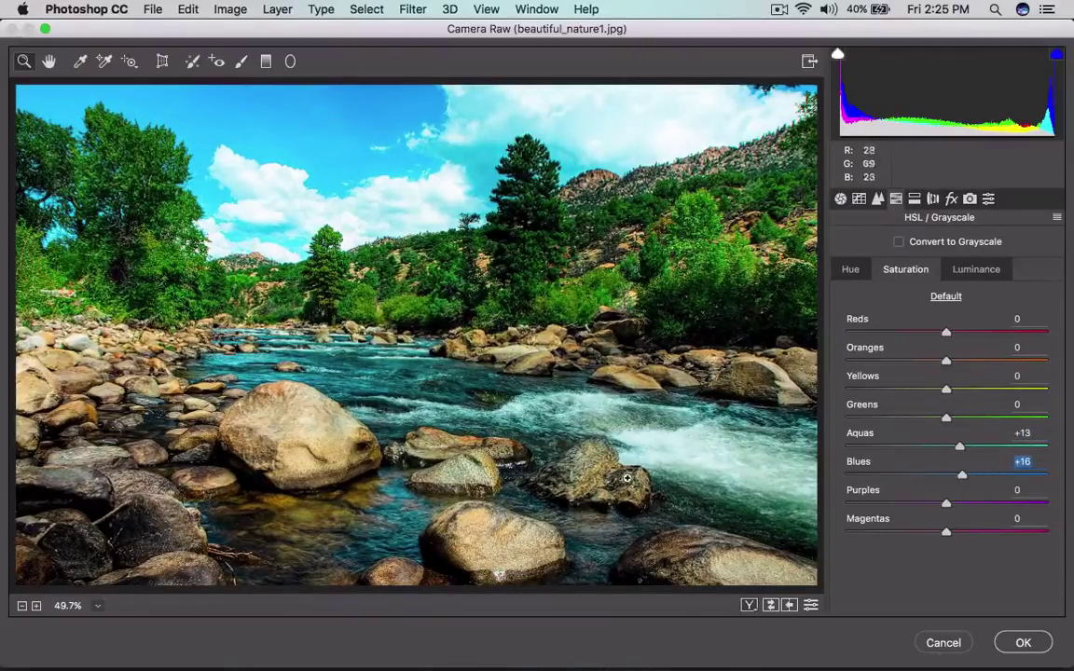
drag(488, 384, 754, 495)
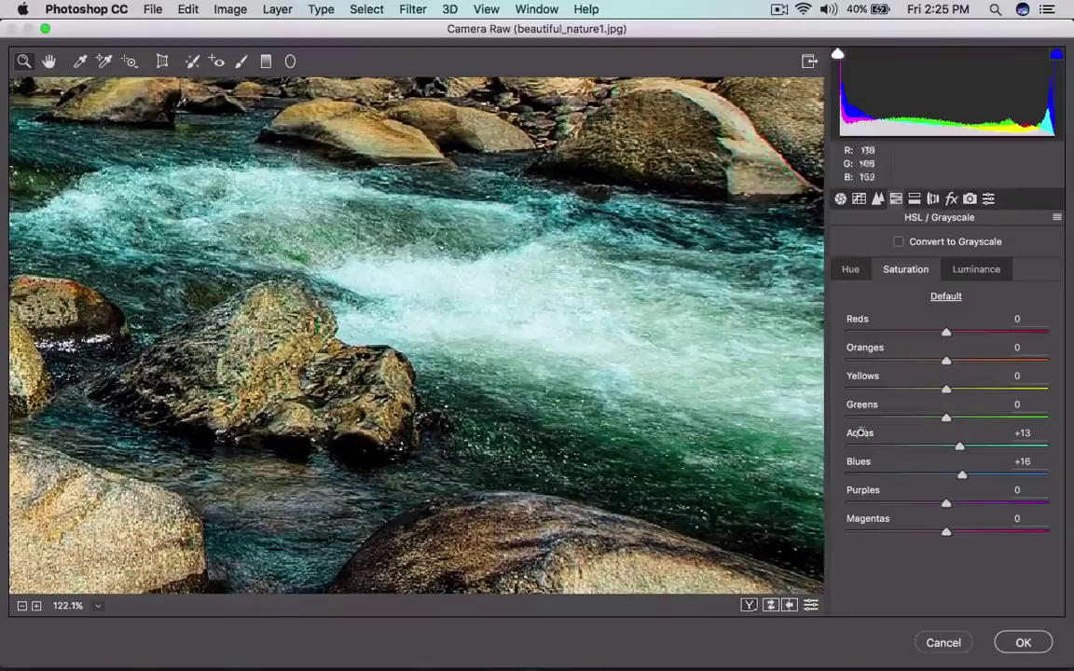
drag(960, 445, 1015, 448)
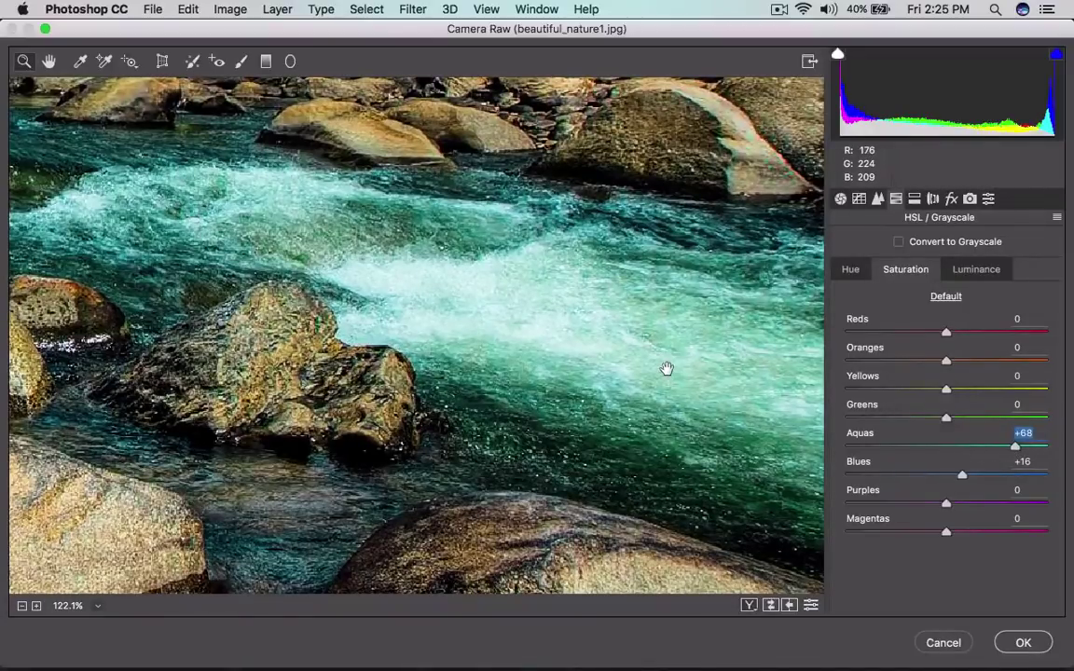
key(super+0)
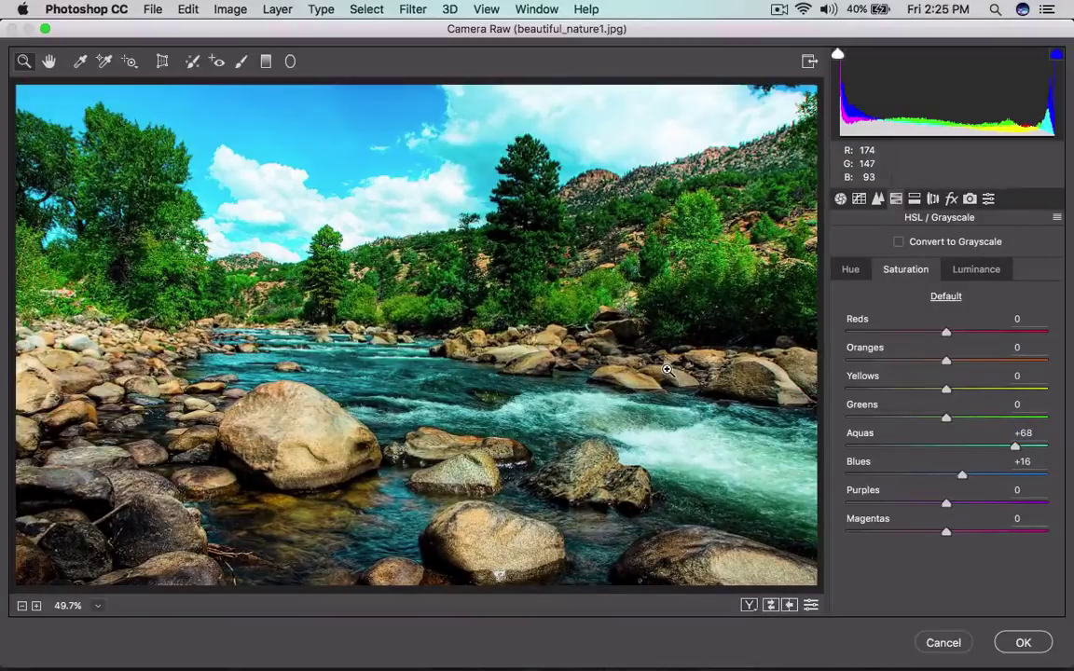
Lower the Aquas luminance to -18 and the Blues luminance to -3.
click(976, 269)
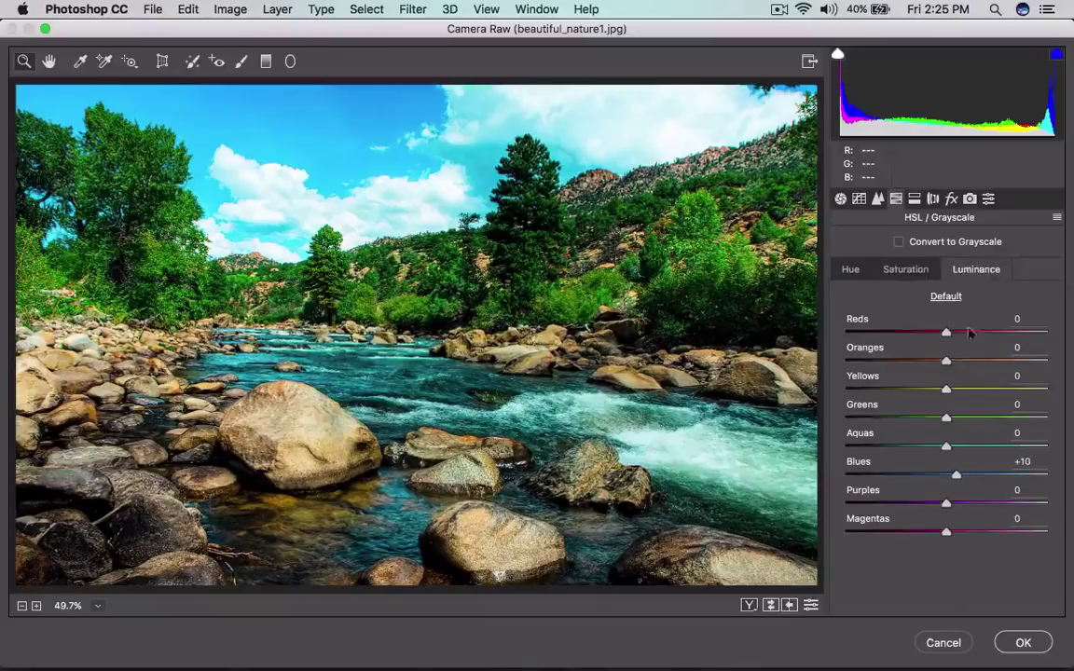
drag(954, 445, 830, 480)
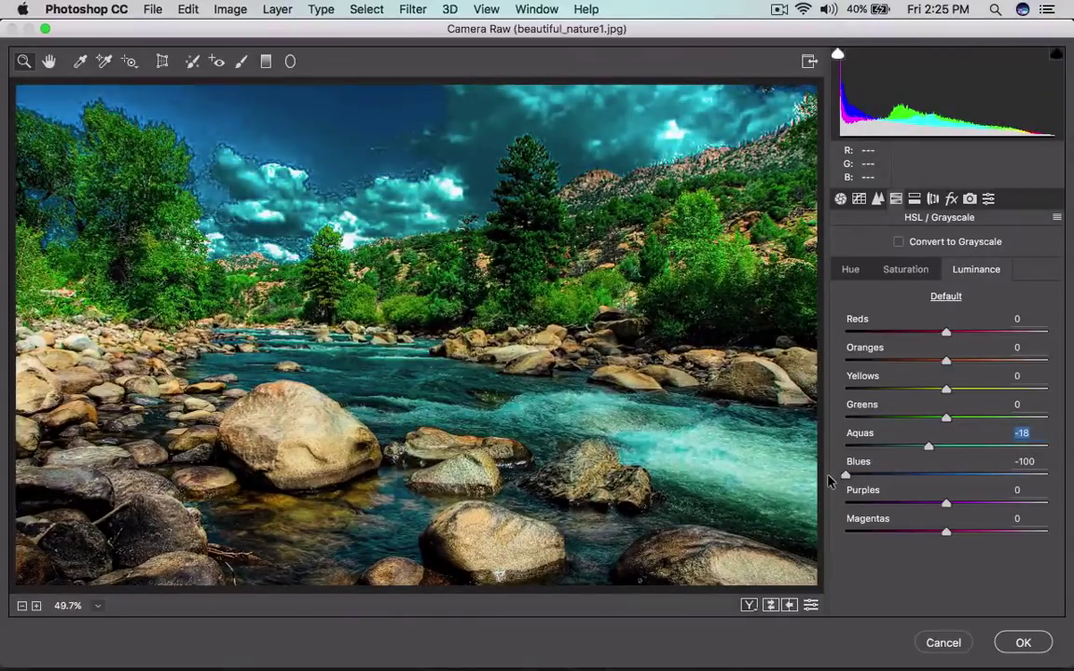
drag(829, 480, 944, 479)
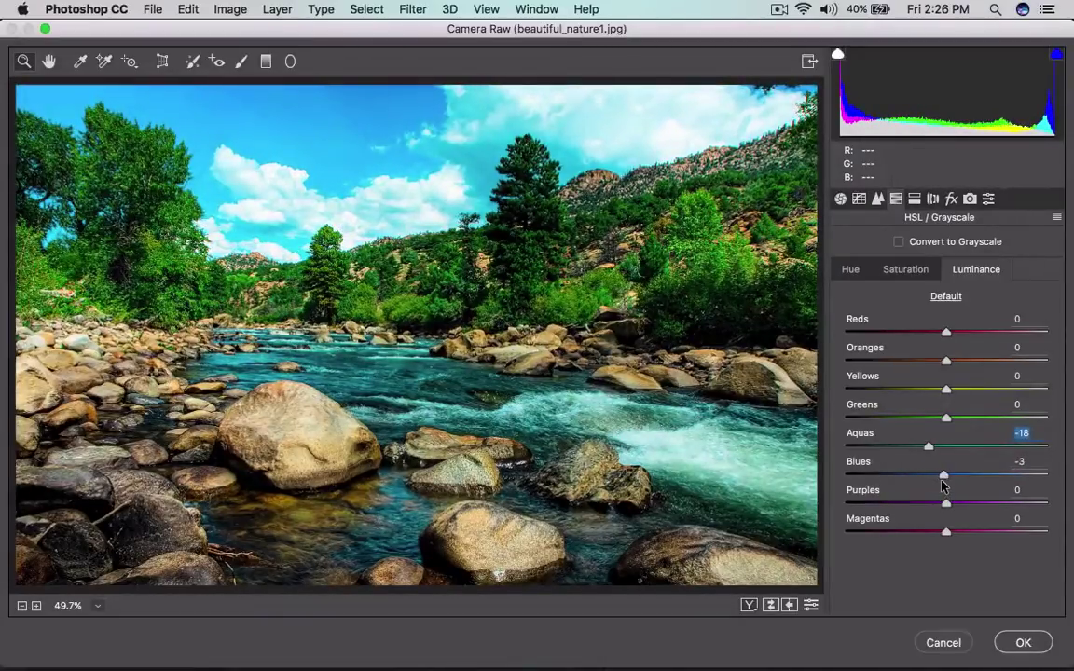
Commit the Camera Raw edits and toggle the smart filter's visibility to compare before and after.
click(1023, 642)
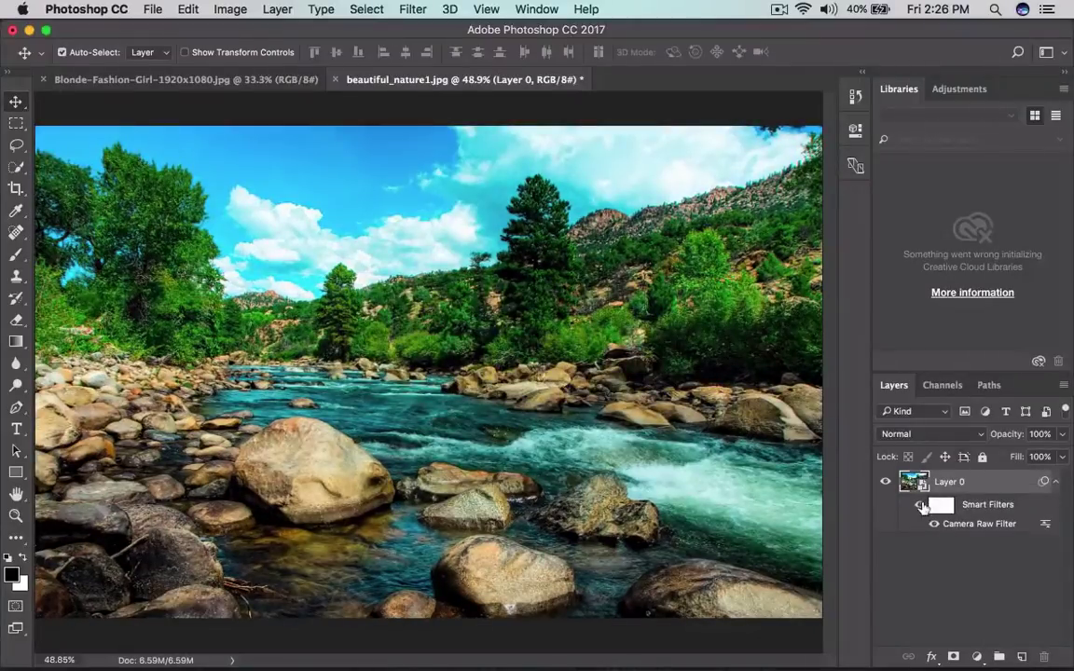
click(922, 505)
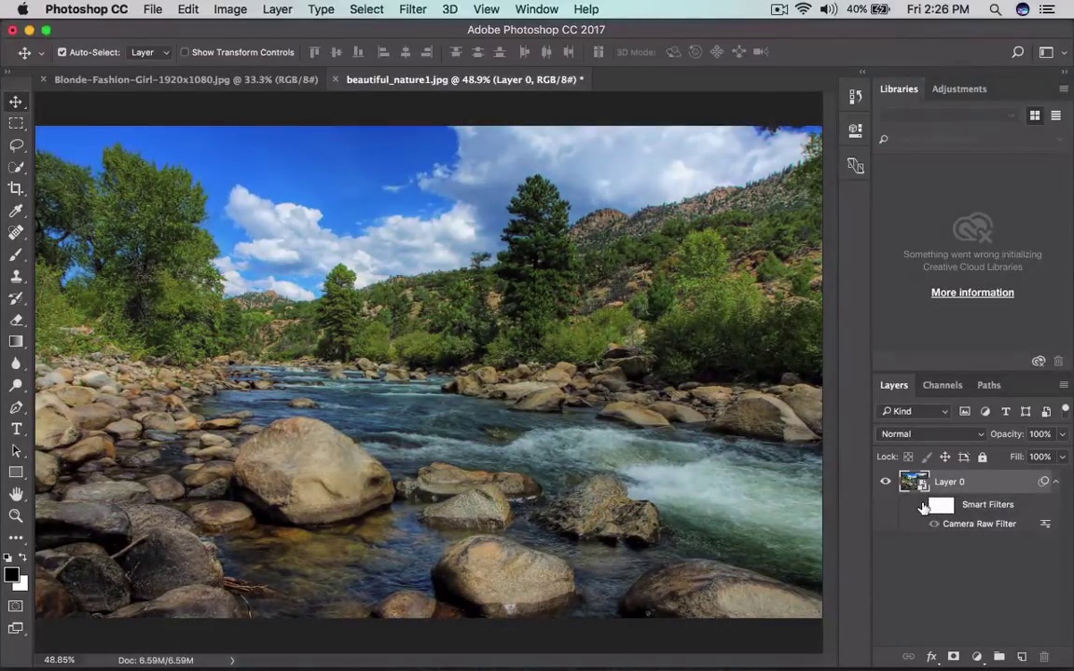
click(922, 505)
click(923, 506)
click(923, 506)
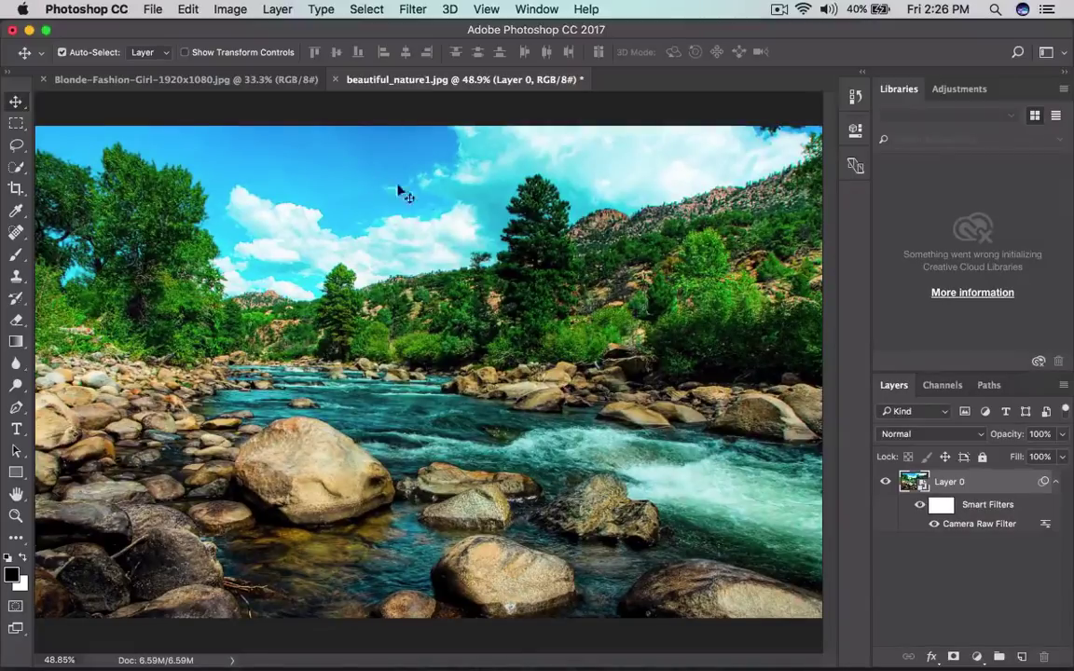
Duplicate the Blonde-Fashion-Girl photo onto a new layer and open Camera Raw Filter on the copy.
click(160, 82)
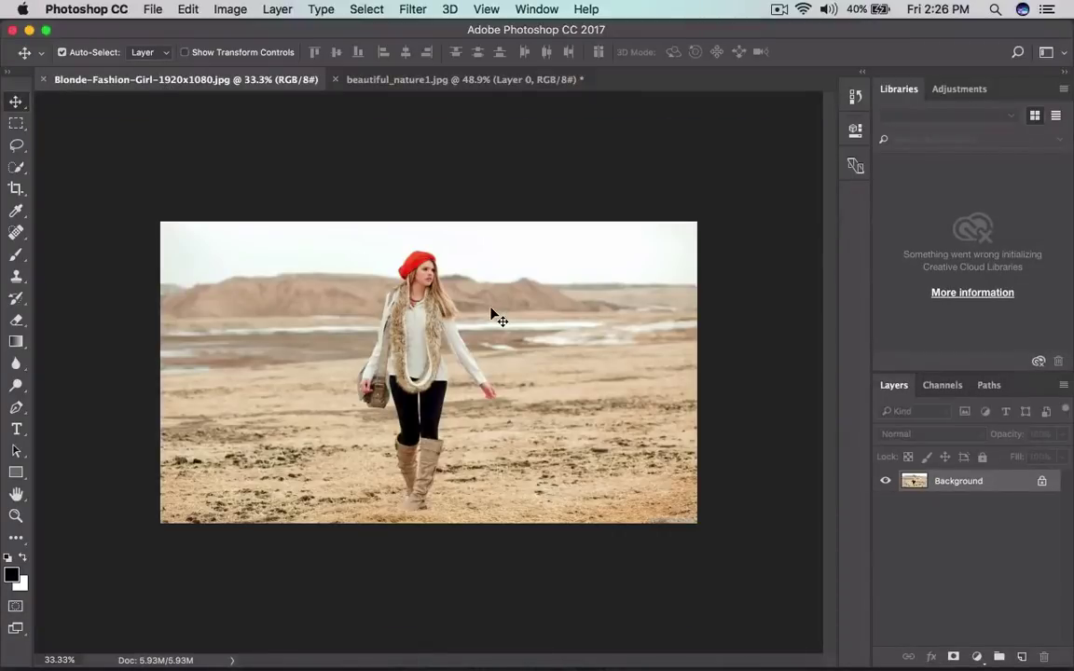
key(super+0)
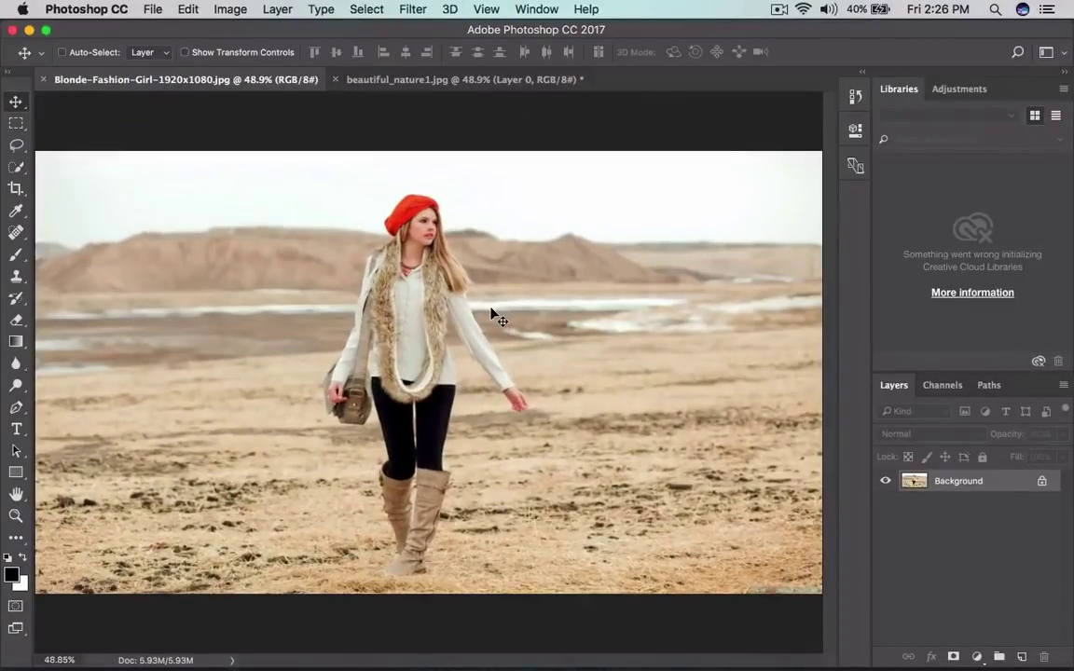
key(super+j)
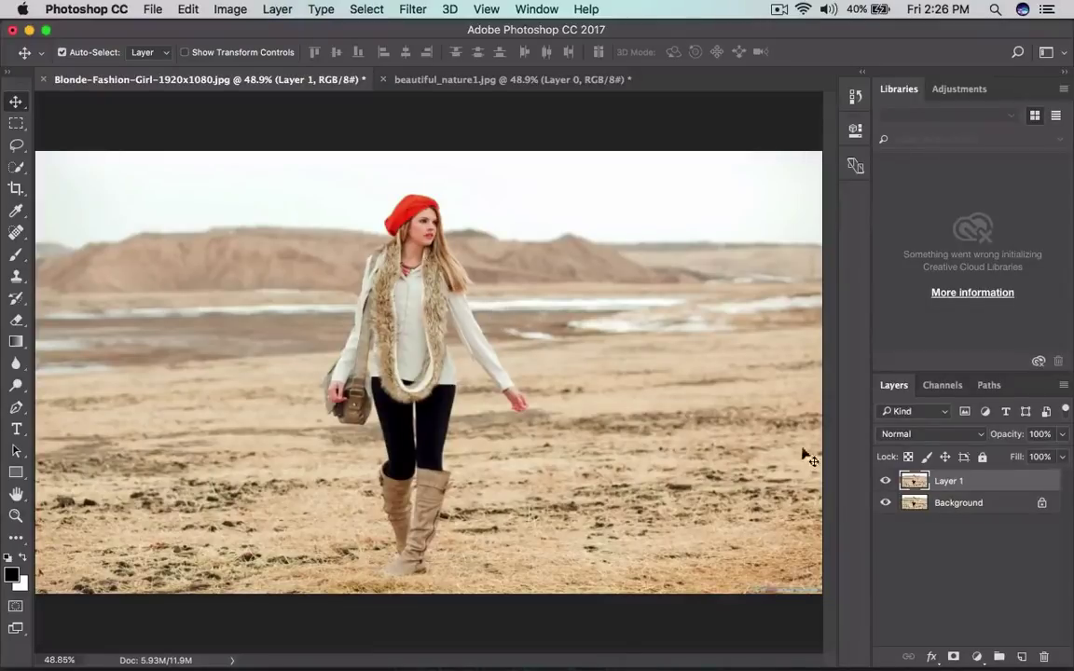
click(412, 9)
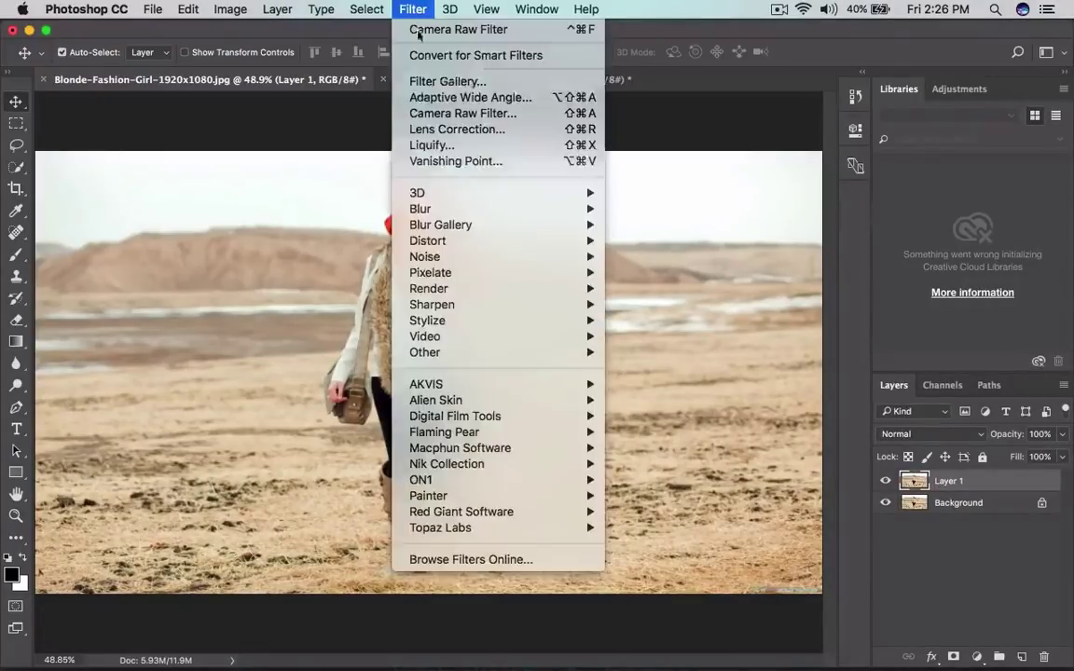
click(426, 116)
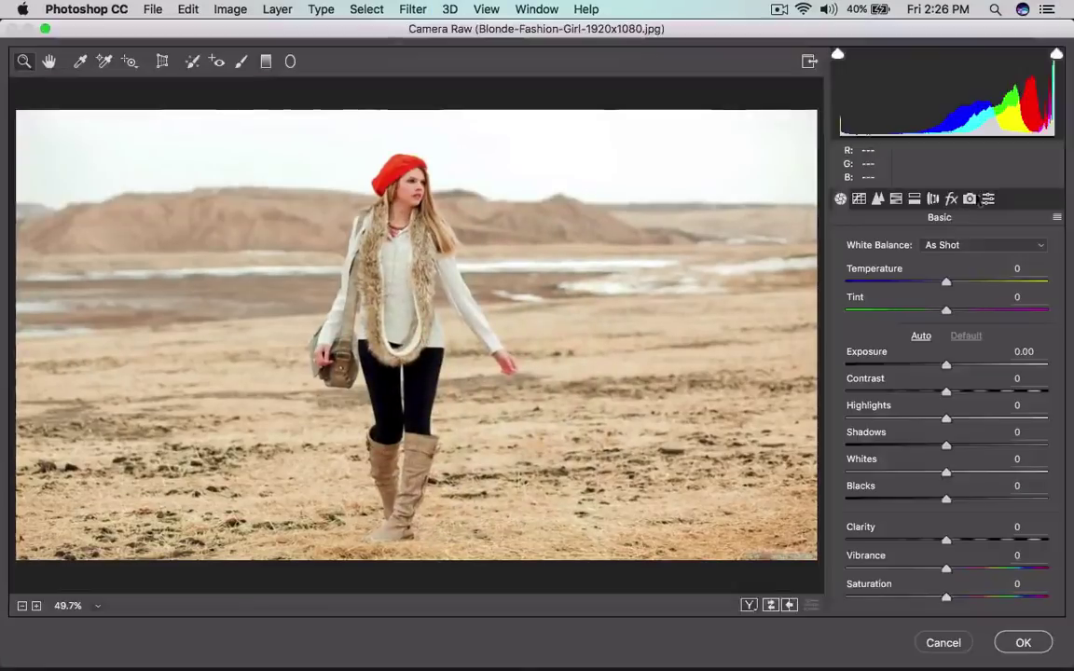
Compare the El Hefe, Crossify and Daisy presets and apply El Hefe.
click(988, 198)
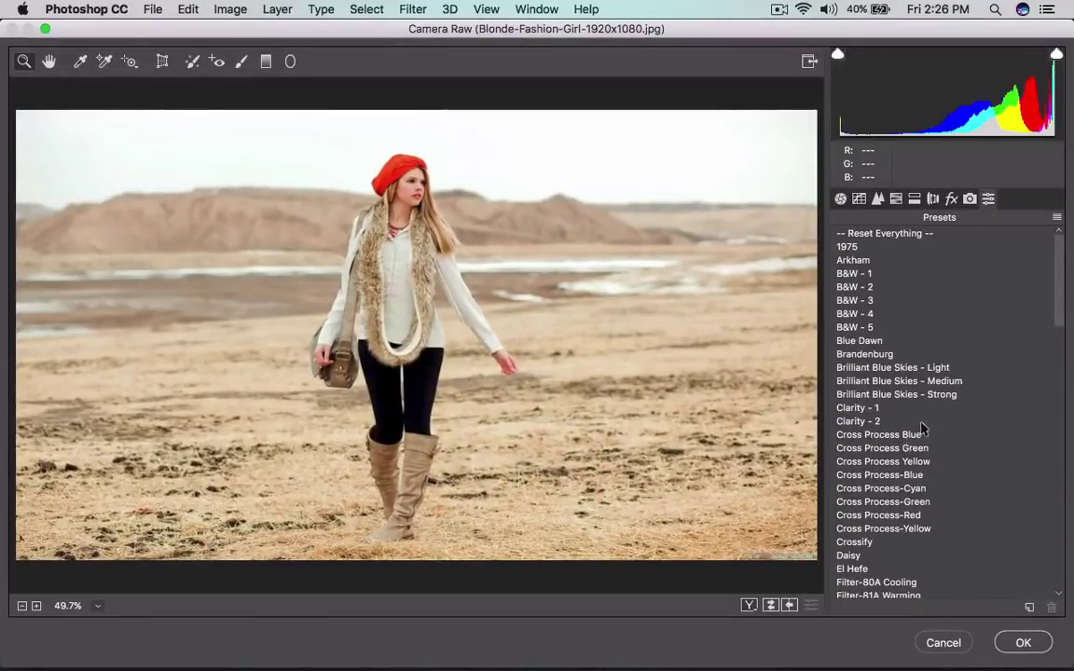
click(953, 565)
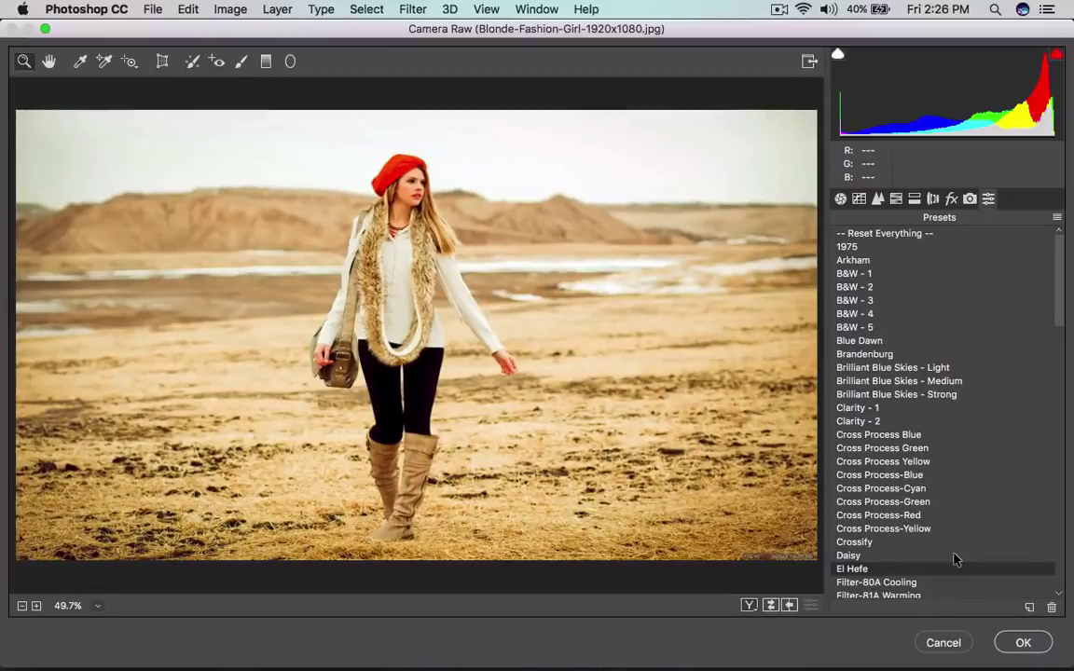
click(873, 545)
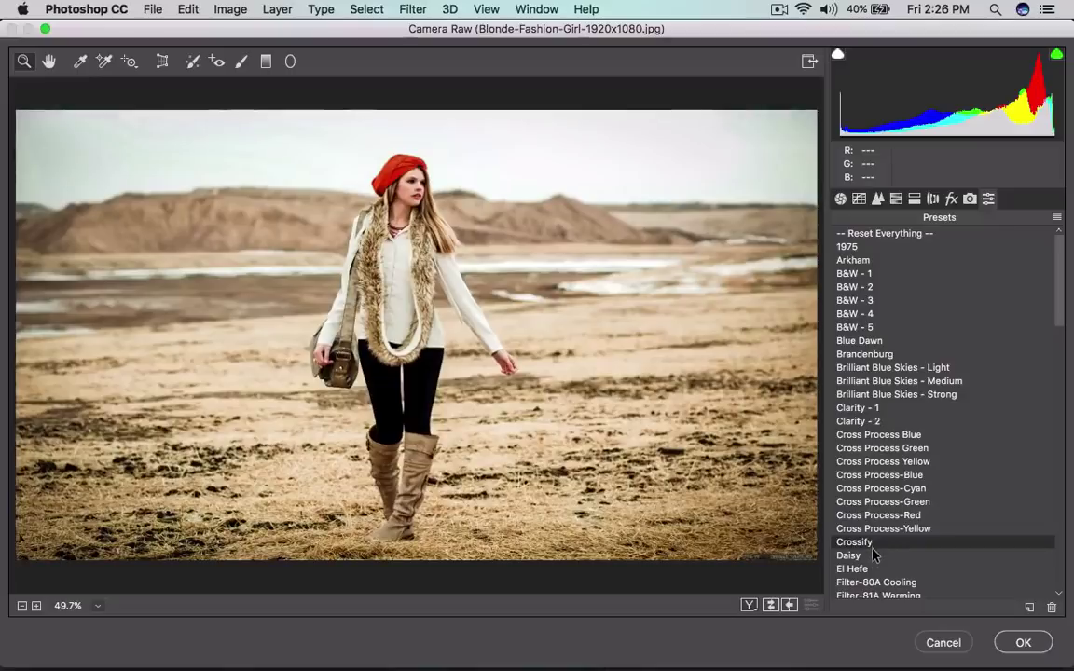
click(875, 557)
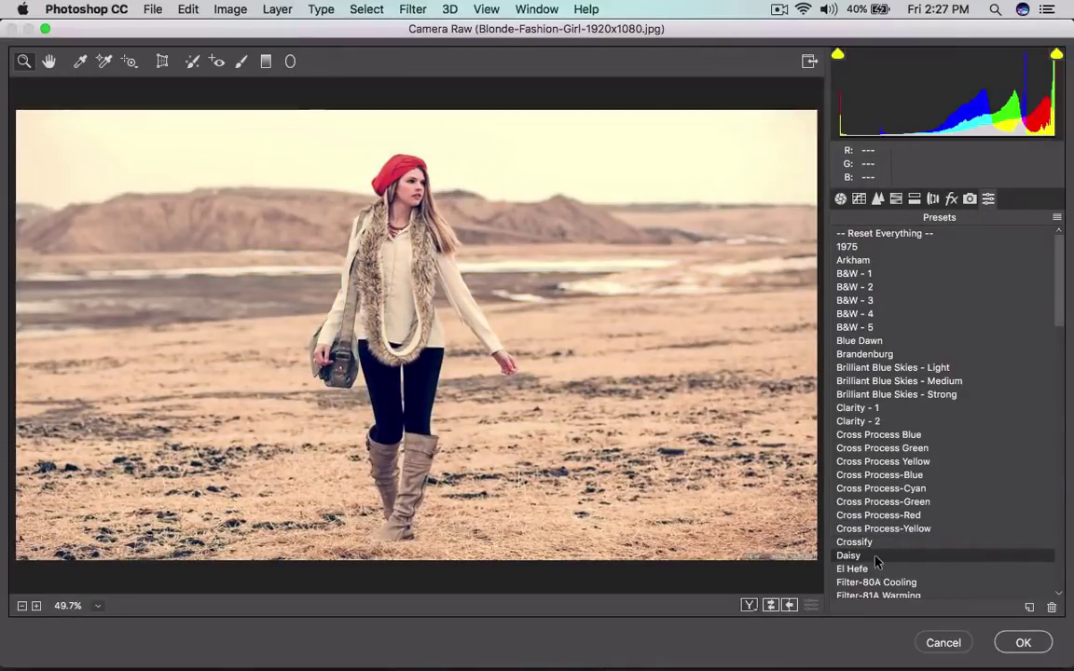
click(876, 569)
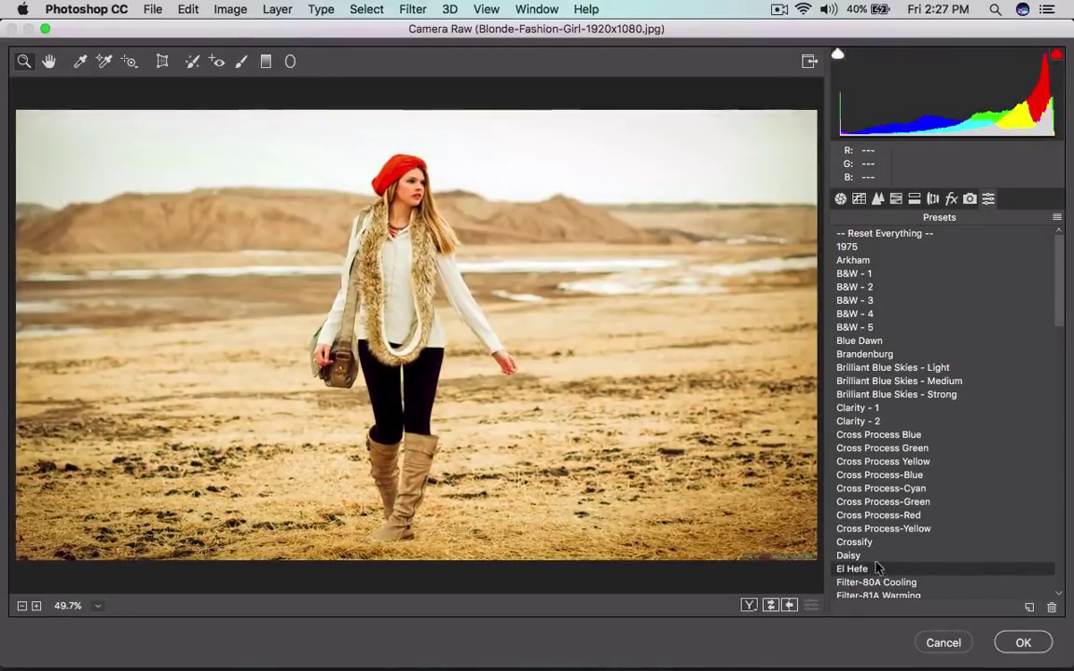
click(878, 558)
click(877, 568)
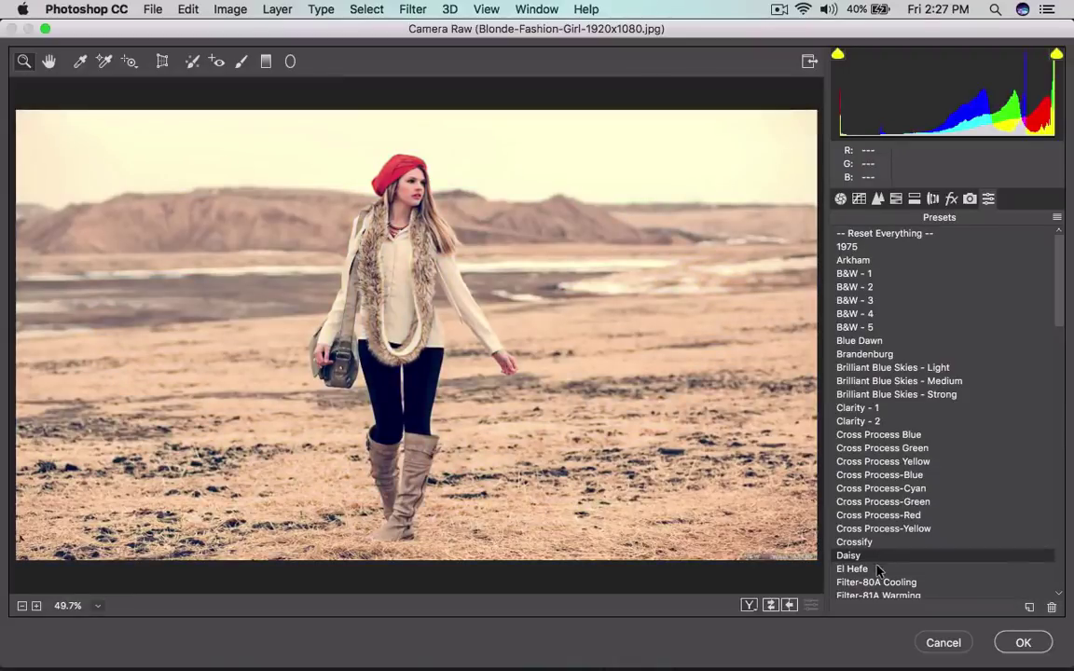
click(841, 198)
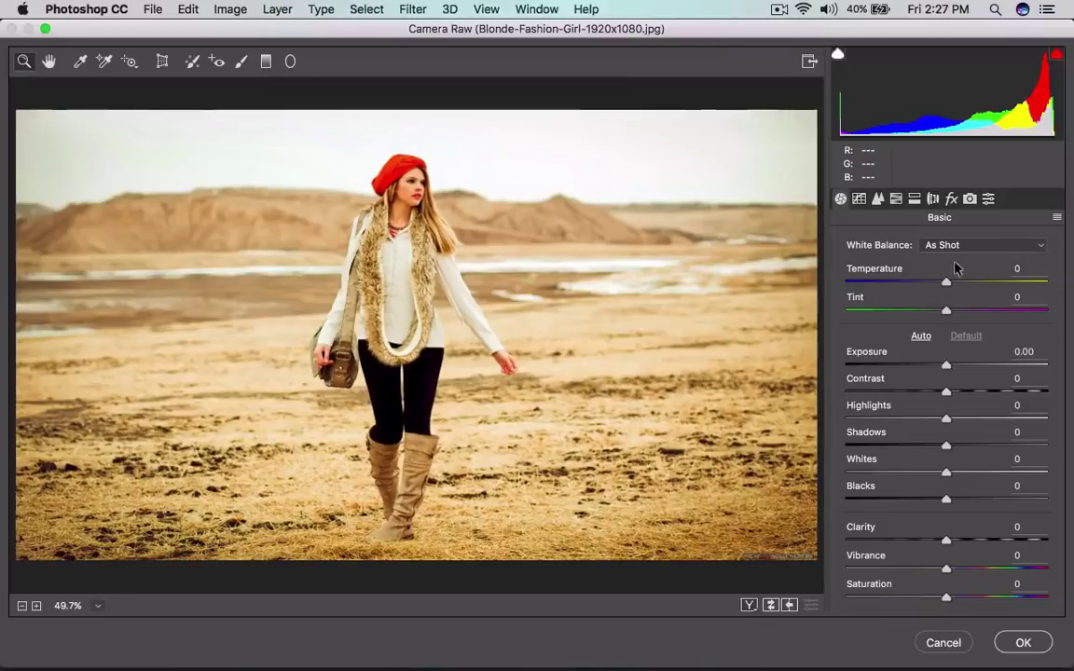
Cool Temperature to -8 and set noise reduction: Luminance 25, Luminance Contrast 35, Color 40, Color Detail 70.
mouse_move(946, 281)
mouse_down()
mouse_move(974, 282)
mouse_move(939, 285)
mouse_up()
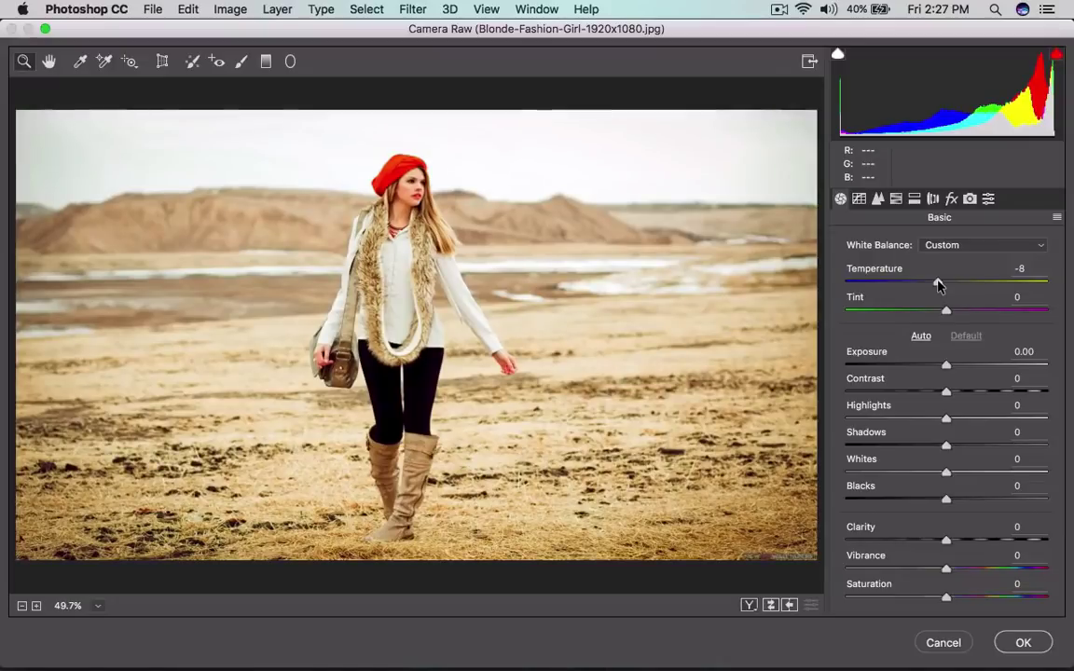
click(878, 201)
drag(841, 413, 892, 417)
drag(841, 470, 911, 472)
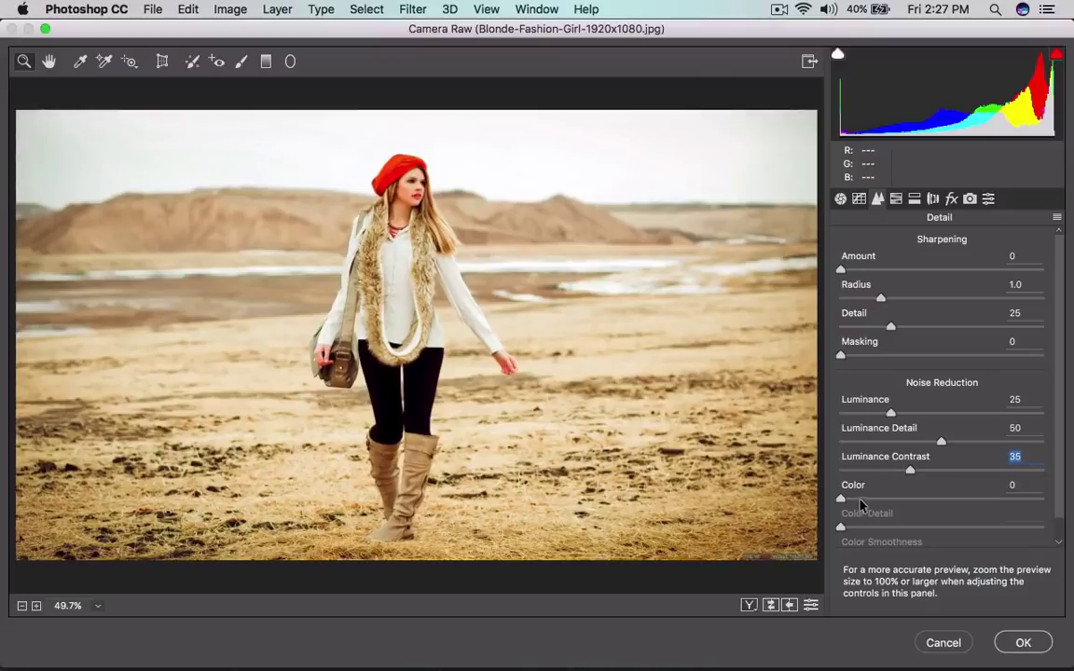
drag(842, 501, 926, 504)
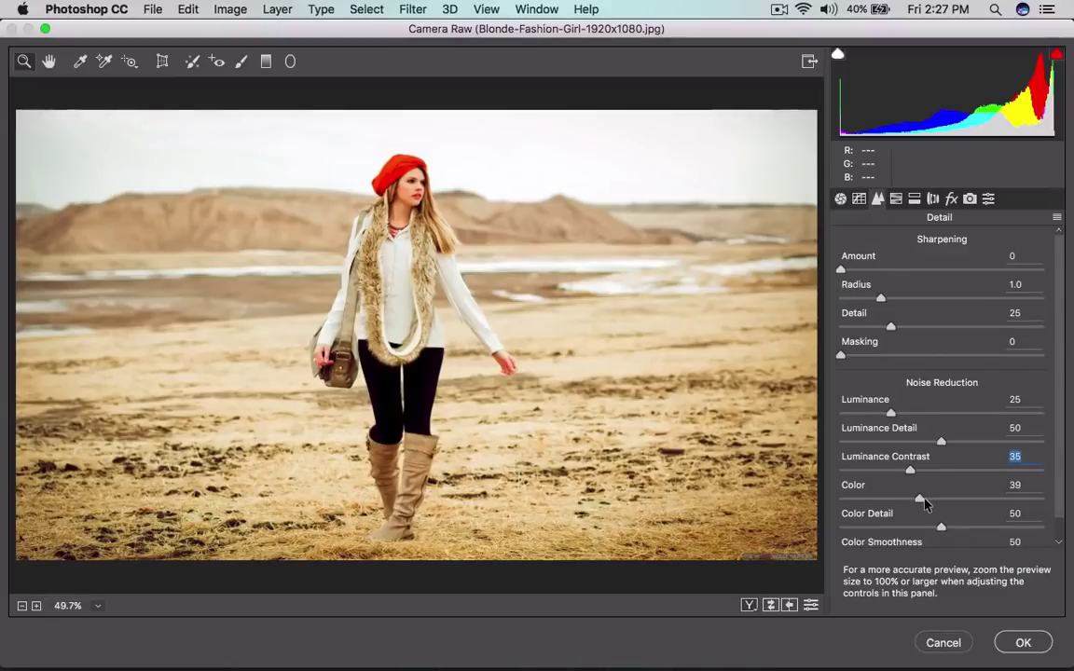
drag(941, 527, 983, 527)
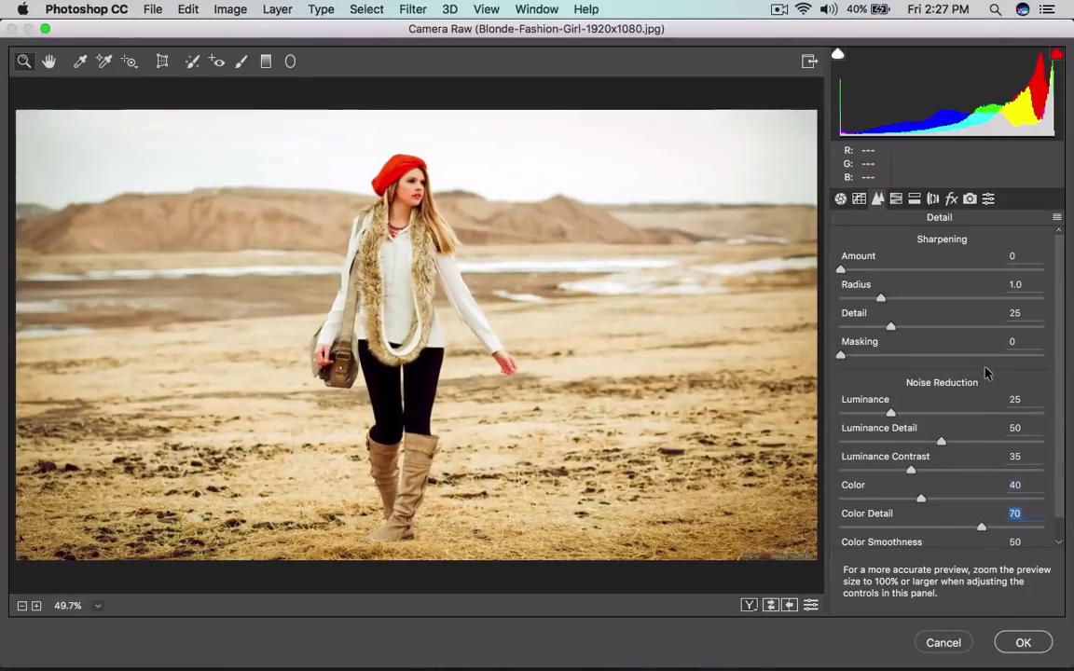
Zoom in on the girl and darken HSL Luminance Reds to -19.
click(896, 199)
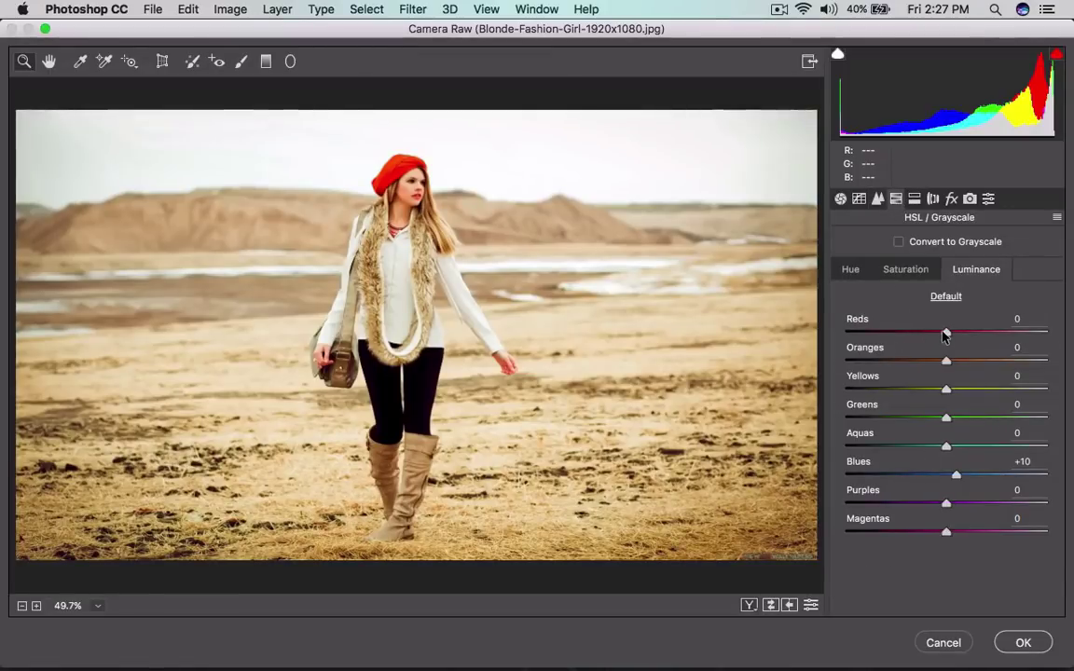
drag(320, 135, 549, 299)
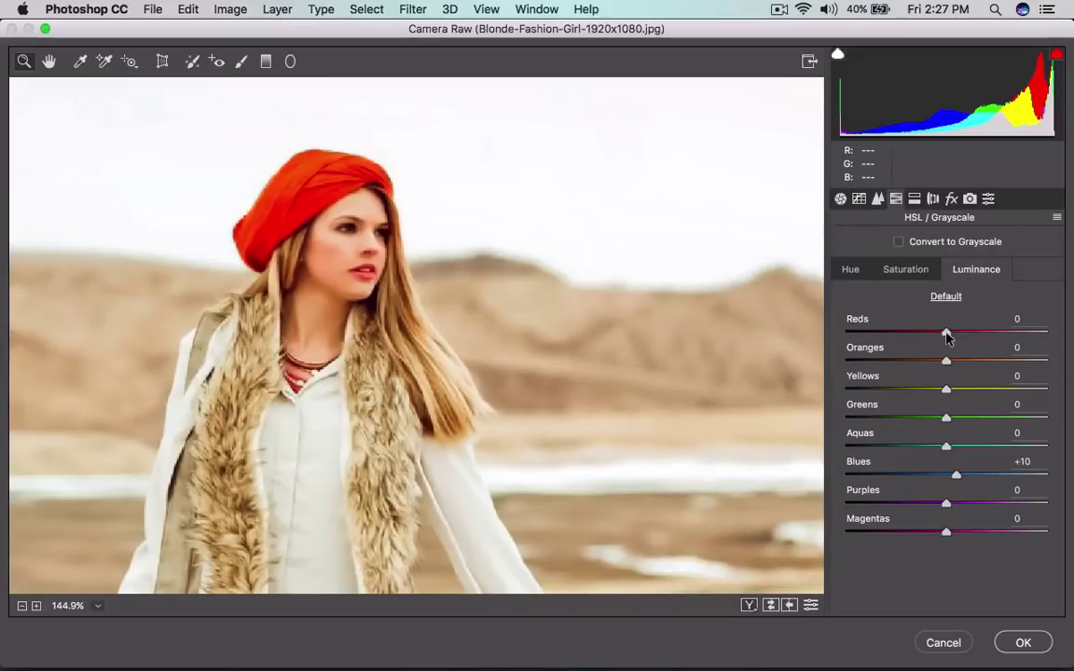
drag(957, 332, 960, 393)
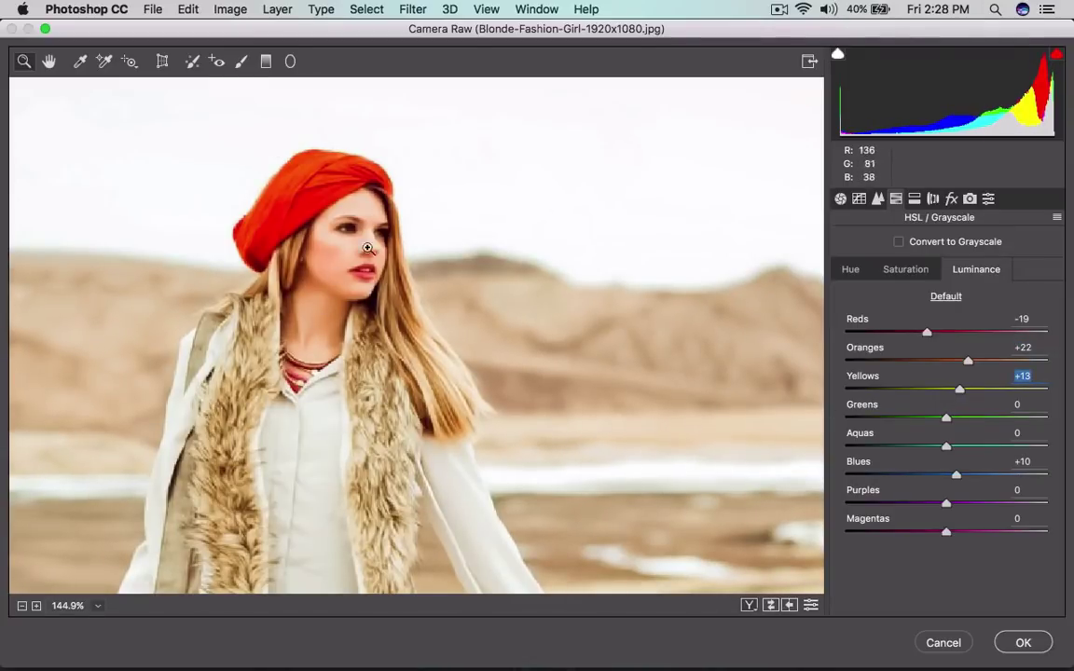
Set HSL Saturation Yellows +14 and Oranges +16, lower Reds, then fit the photo in view.
click(902, 273)
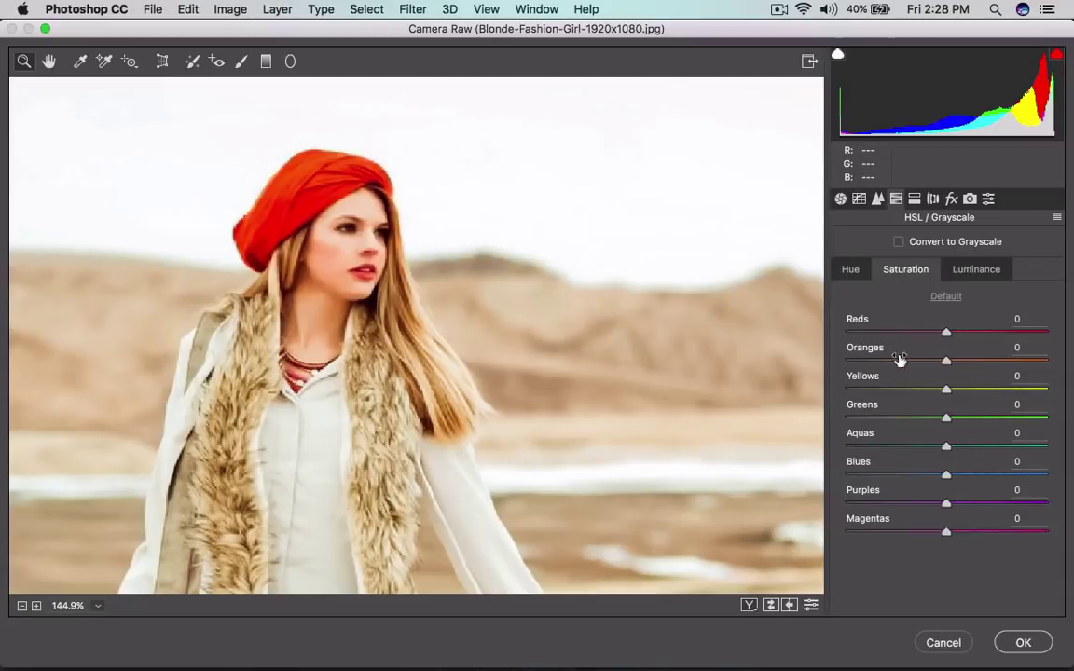
drag(946, 392, 980, 366)
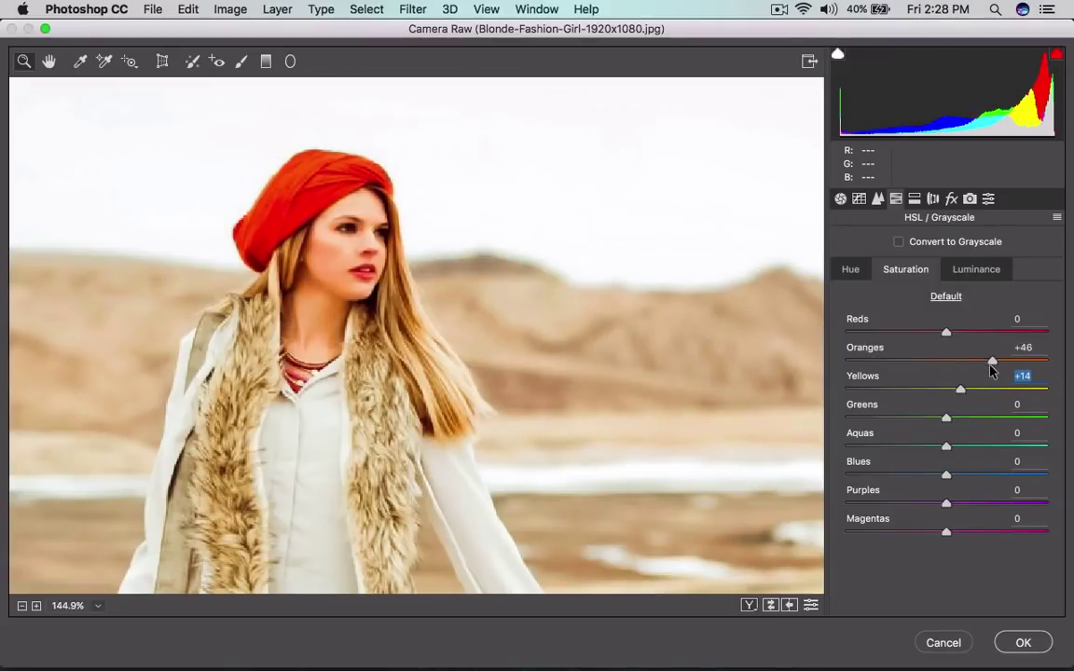
drag(991, 371, 962, 375)
click(962, 361)
mouse_move(946, 332)
mouse_down()
mouse_move(926, 333)
mouse_move(967, 339)
mouse_move(942, 337)
mouse_up()
click(975, 271)
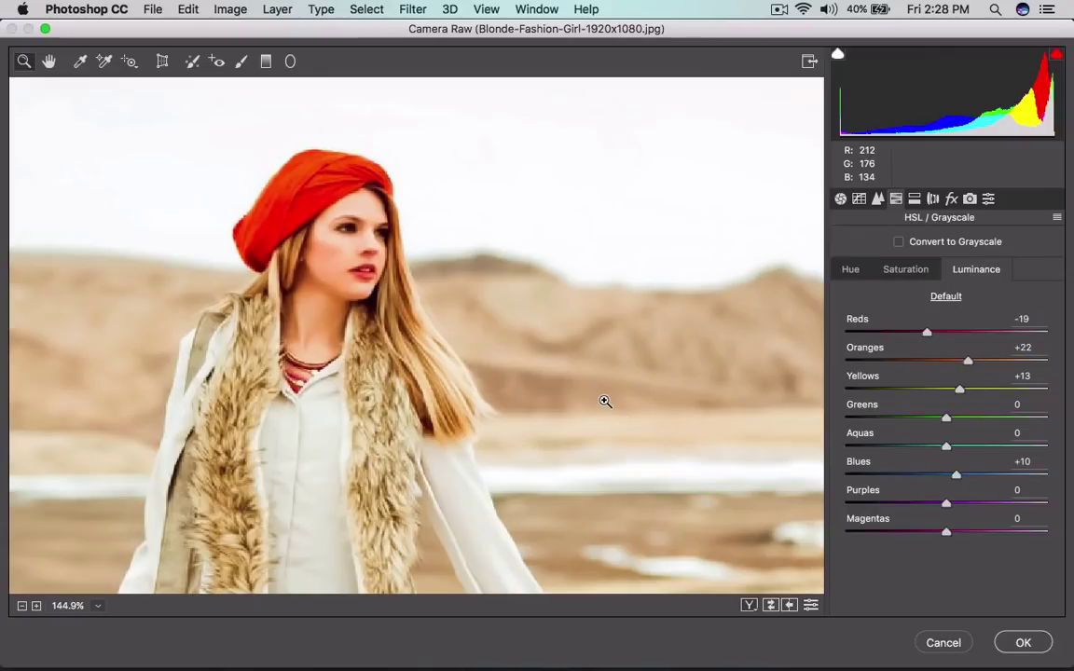
key(super+0)
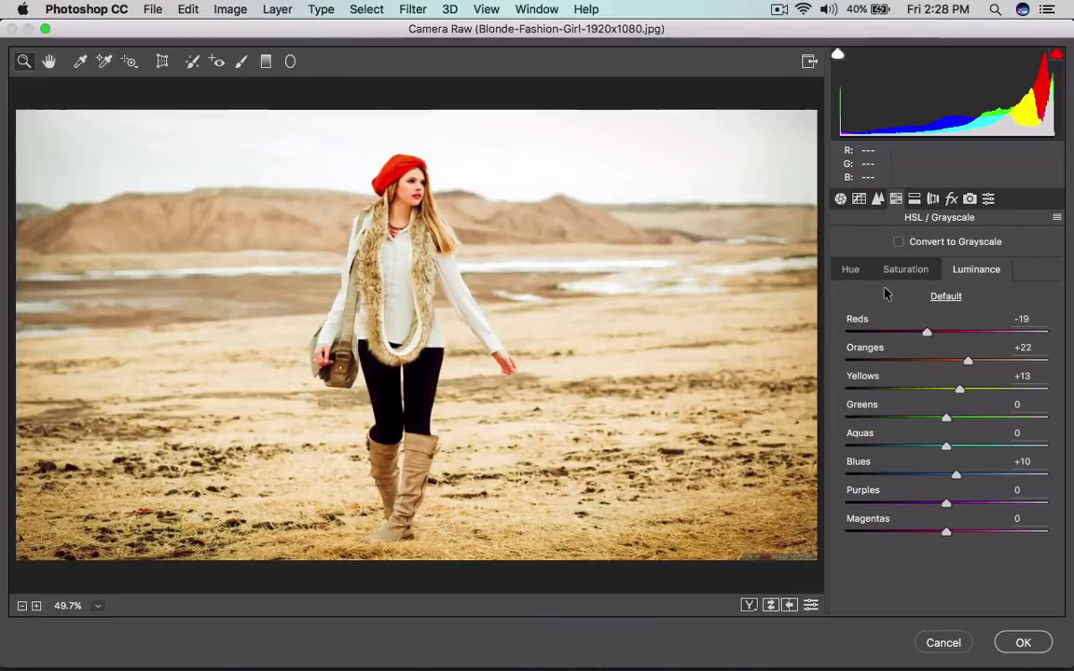
Raise Clarity and draw a Radial Filter ellipse around the girl.
click(841, 198)
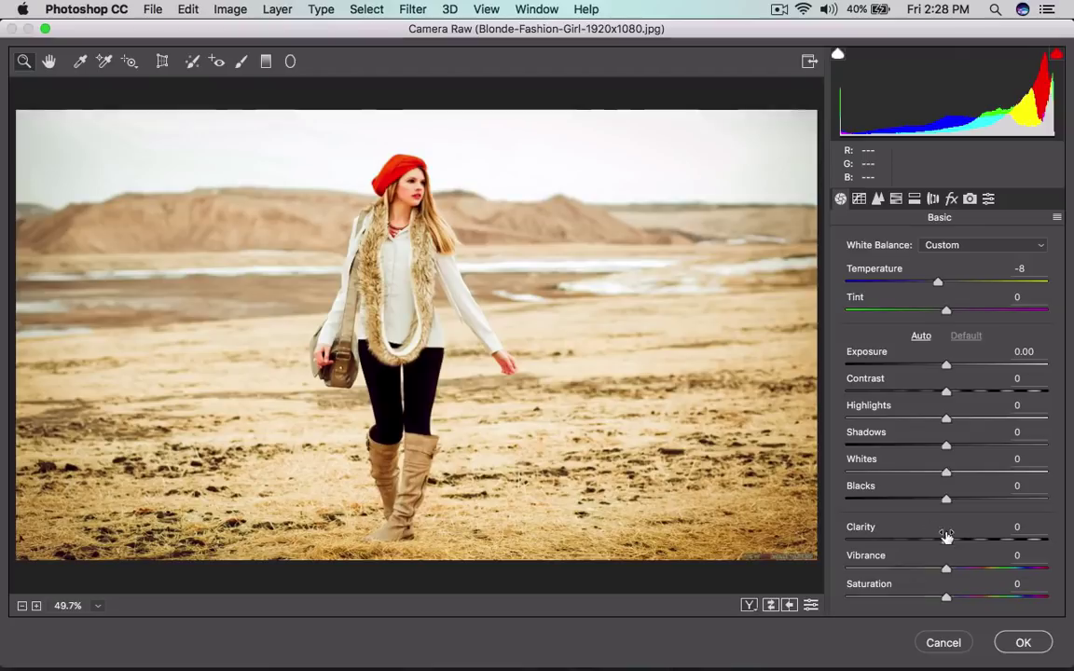
drag(946, 541, 958, 542)
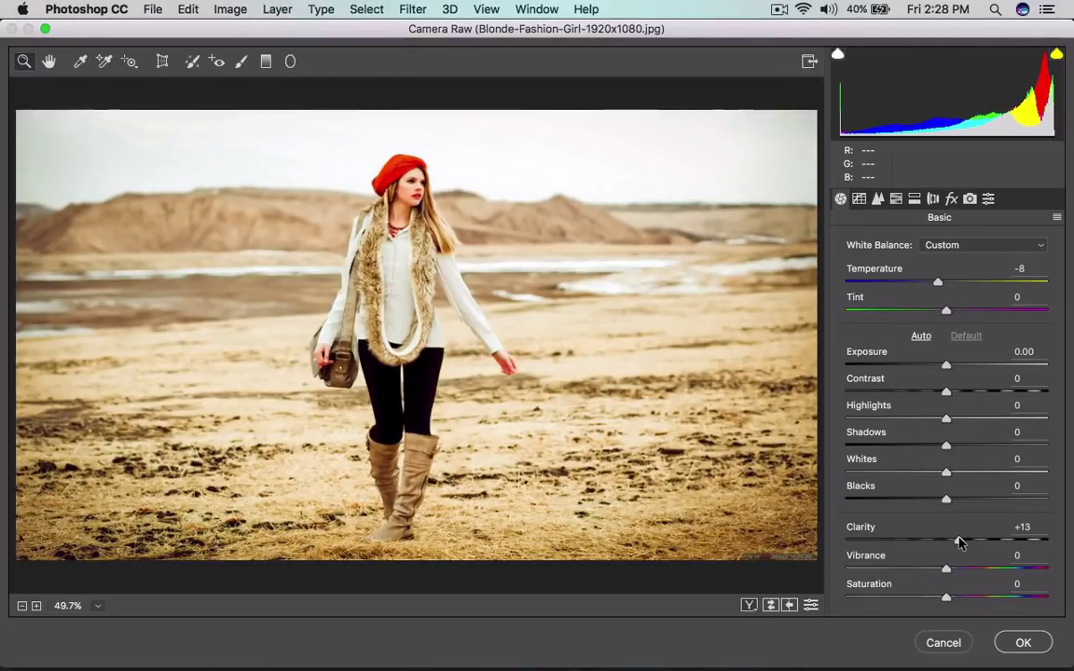
click(290, 61)
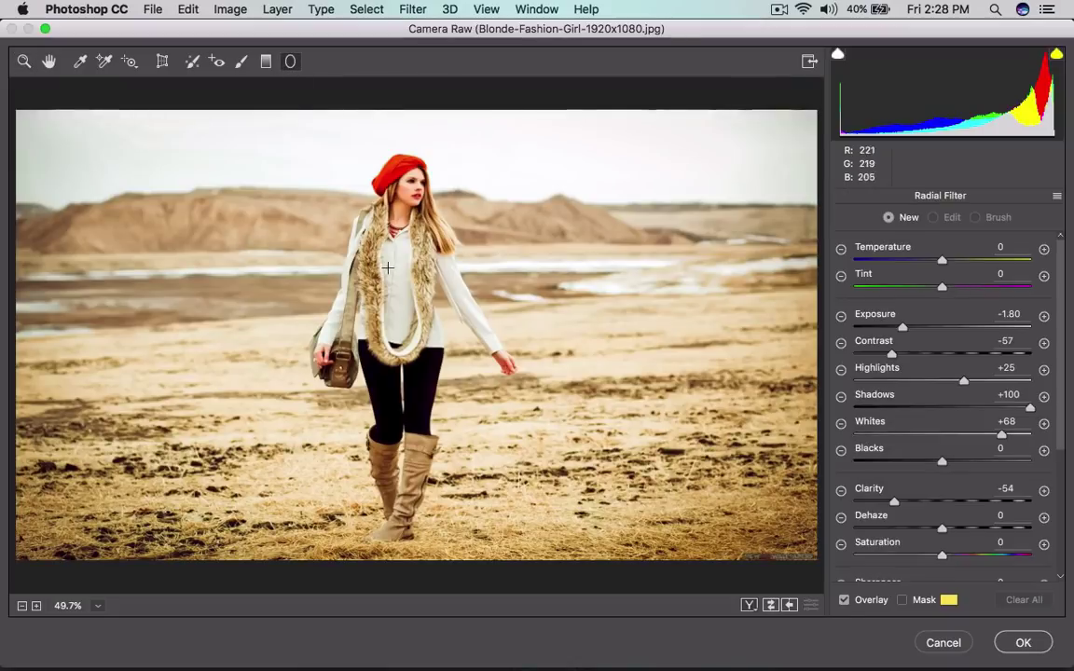
mouse_move(395, 275)
mouse_down()
mouse_move(466, 357)
mouse_move(597, 436)
mouse_move(557, 406)
mouse_move(546, 424)
mouse_move(584, 469)
mouse_up()
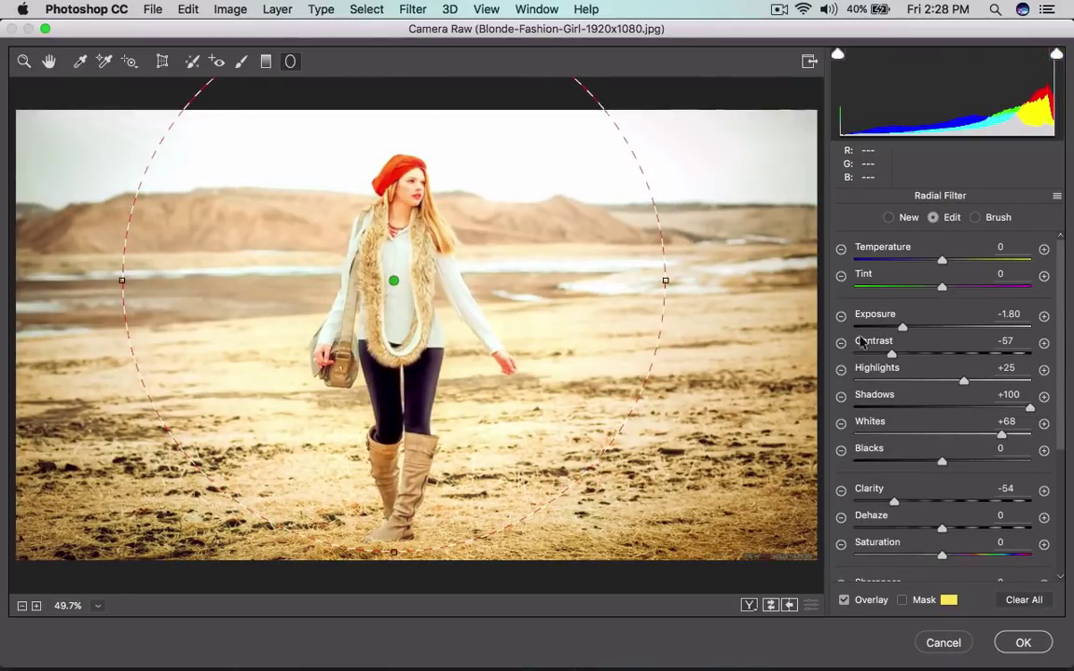
Reset and centre the radial filter, set Outside with Exposure -1.00, Contrast +22, then apply.
click(1057, 197)
click(967, 262)
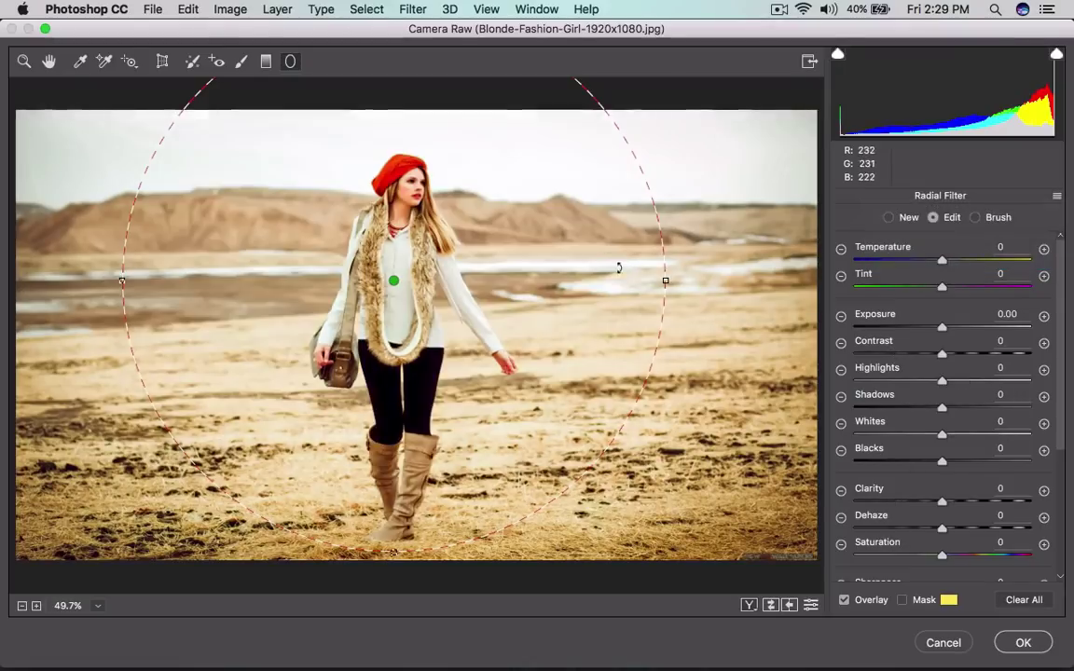
drag(395, 282, 406, 313)
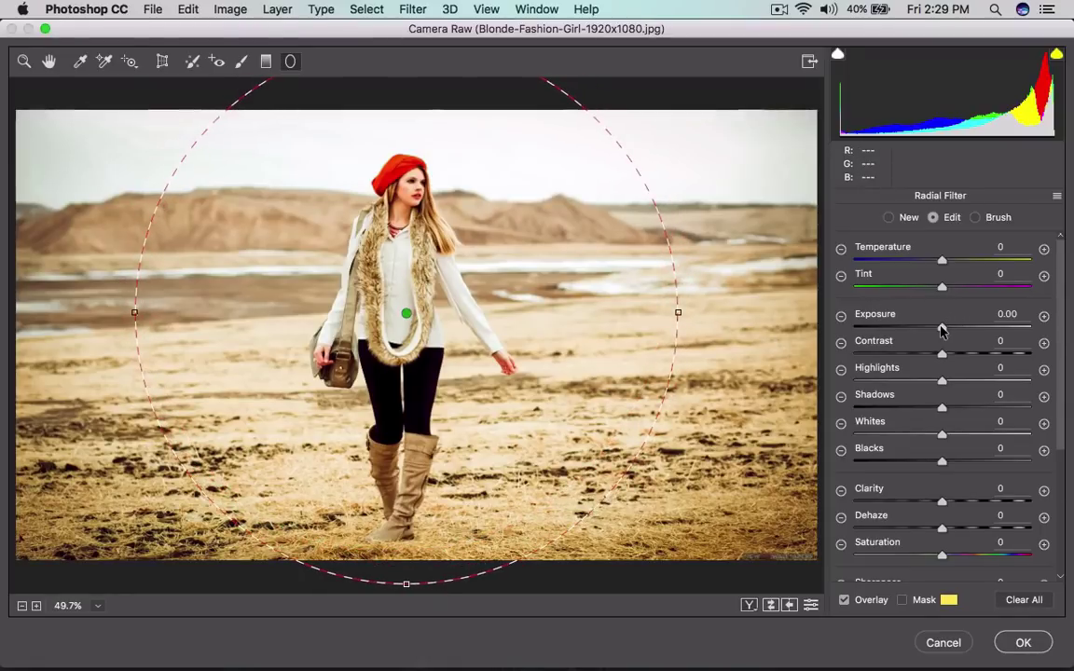
mouse_move(941, 326)
mouse_down()
mouse_move(917, 329)
mouse_move(936, 328)
mouse_up()
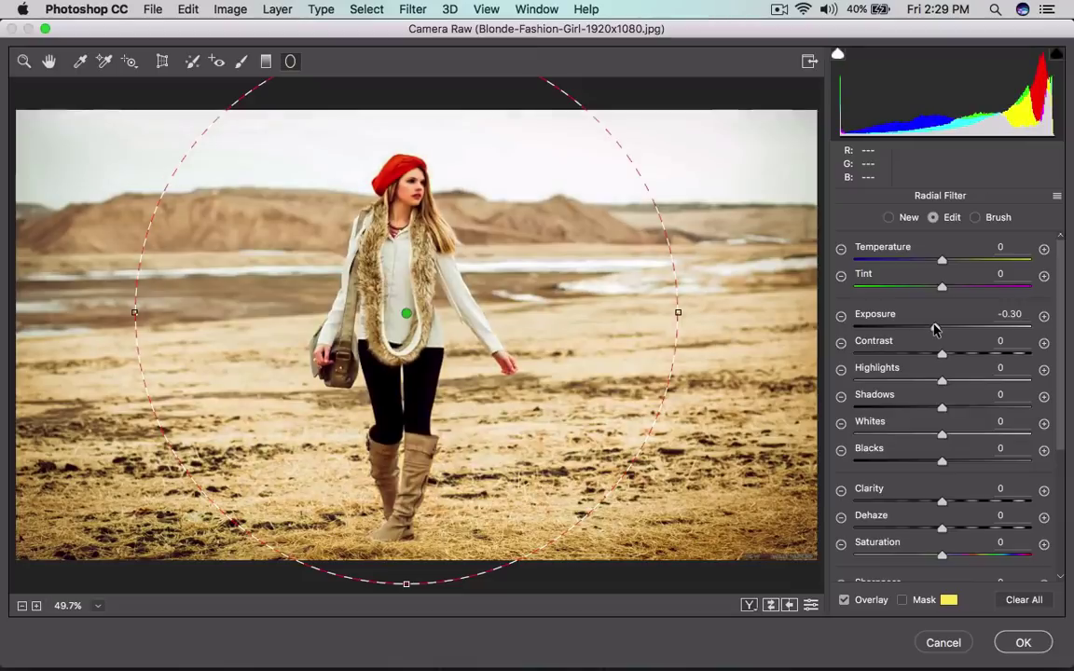
scroll(1059, 459, down, 5)
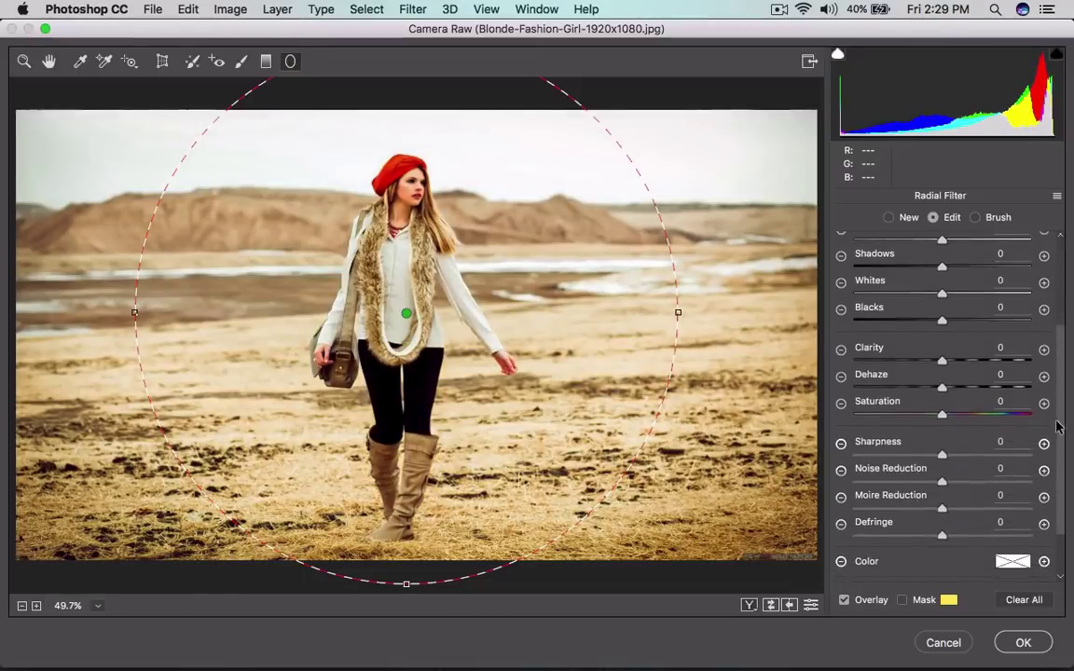
scroll(1059, 459, down, 1)
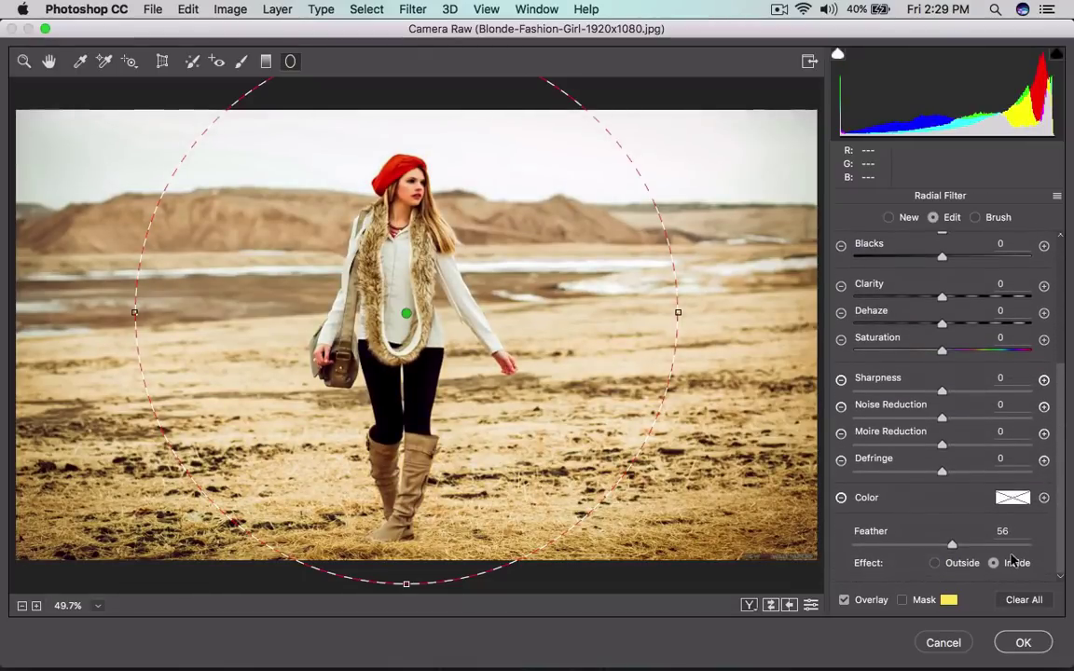
click(935, 565)
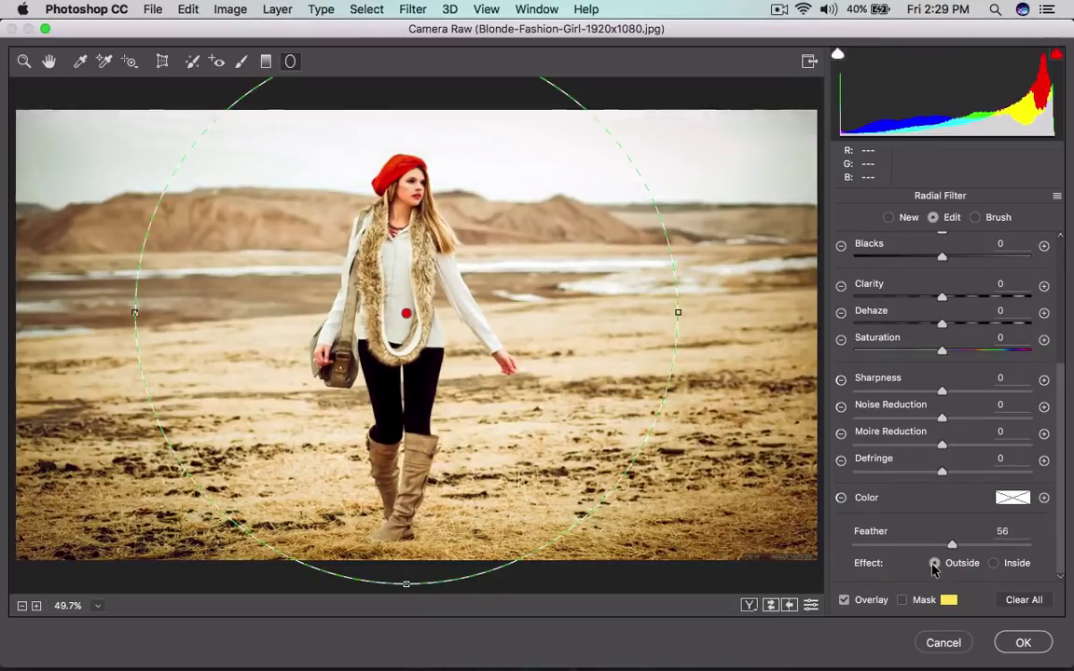
scroll(1056, 422, up, 10)
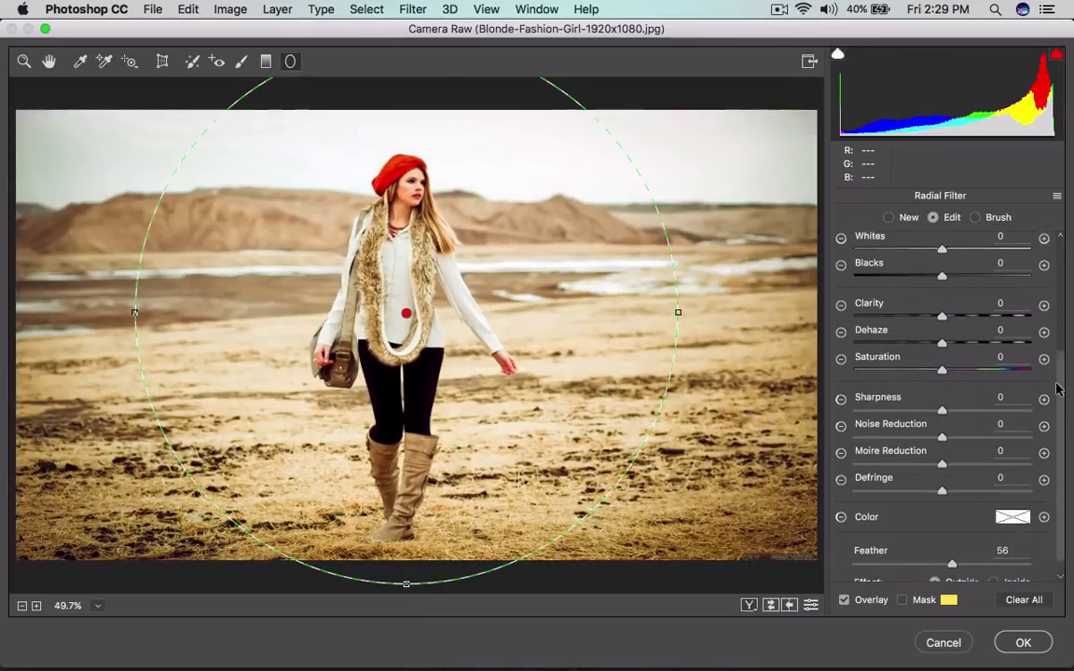
drag(942, 327, 961, 350)
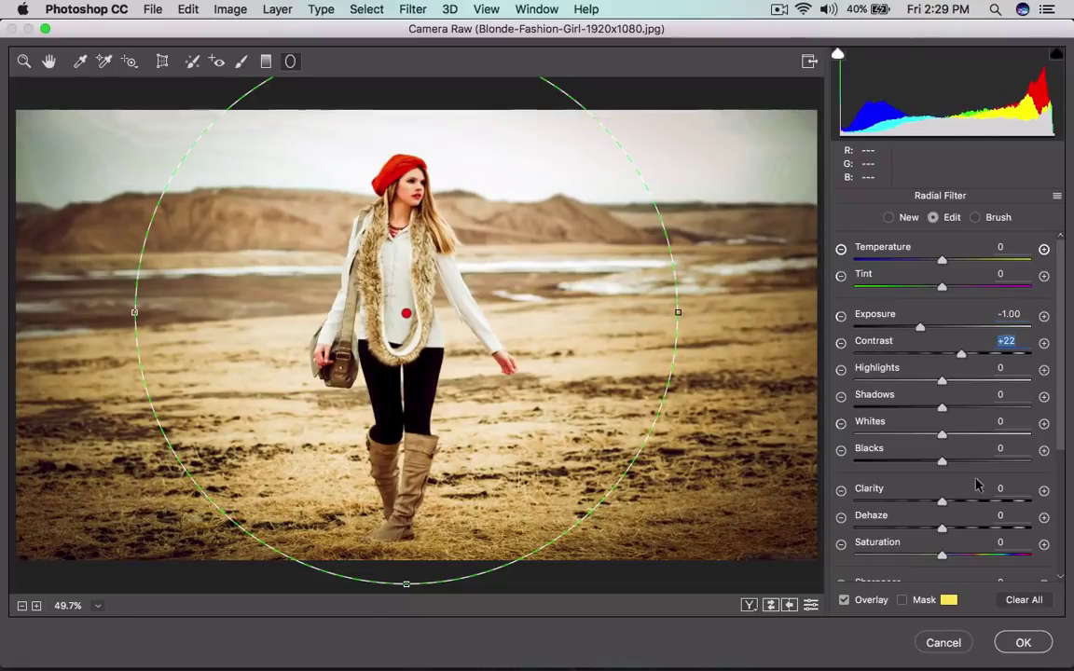
click(1023, 643)
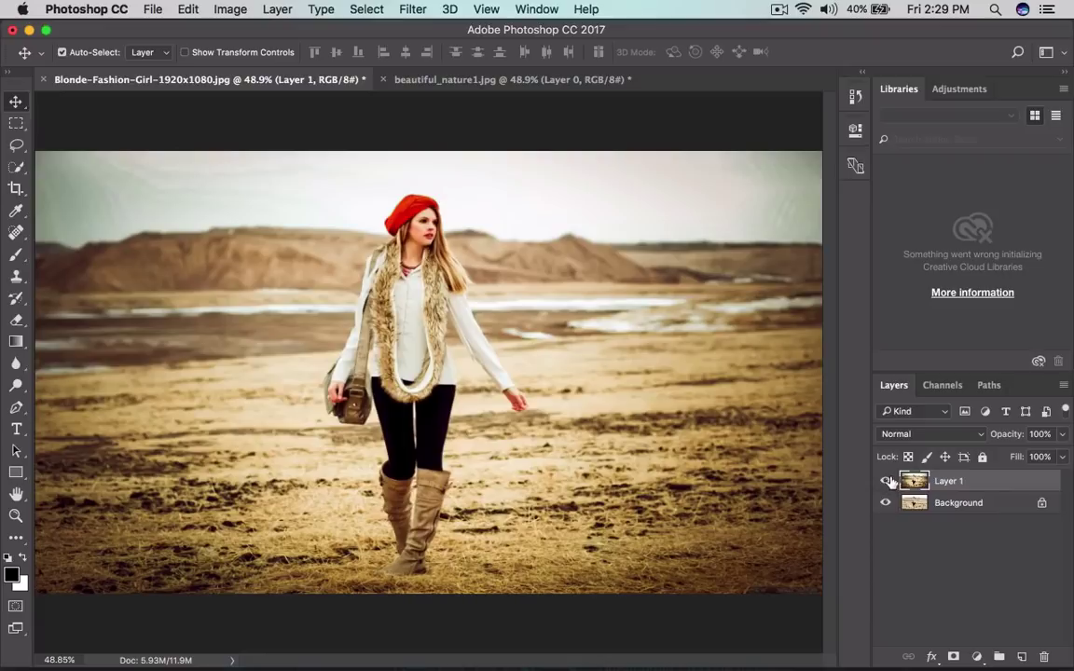
click(887, 481)
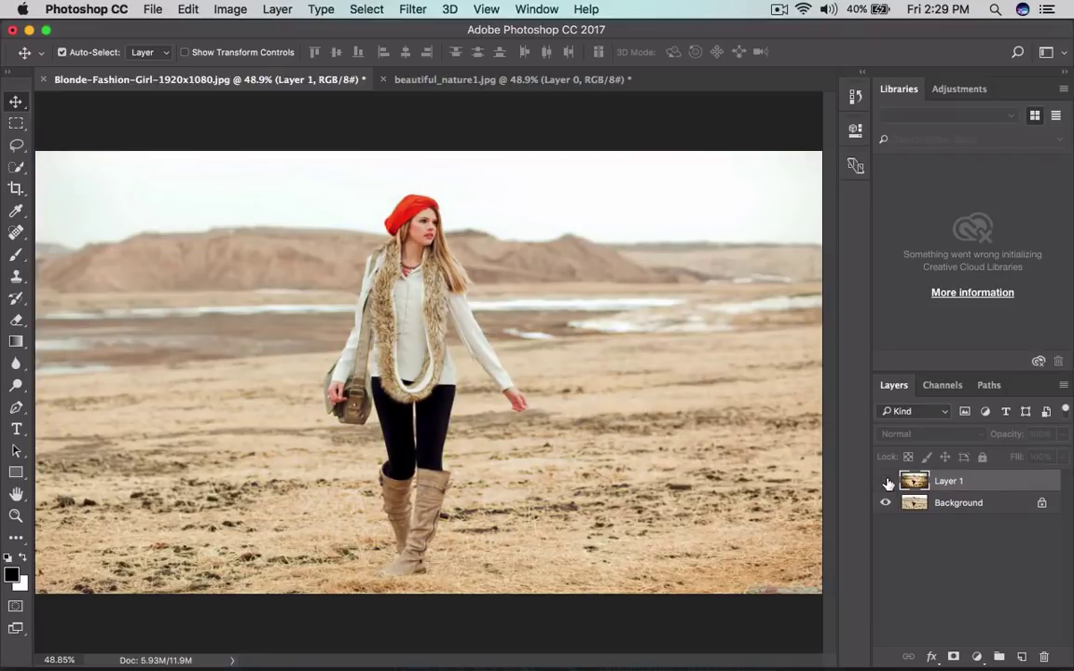
click(887, 481)
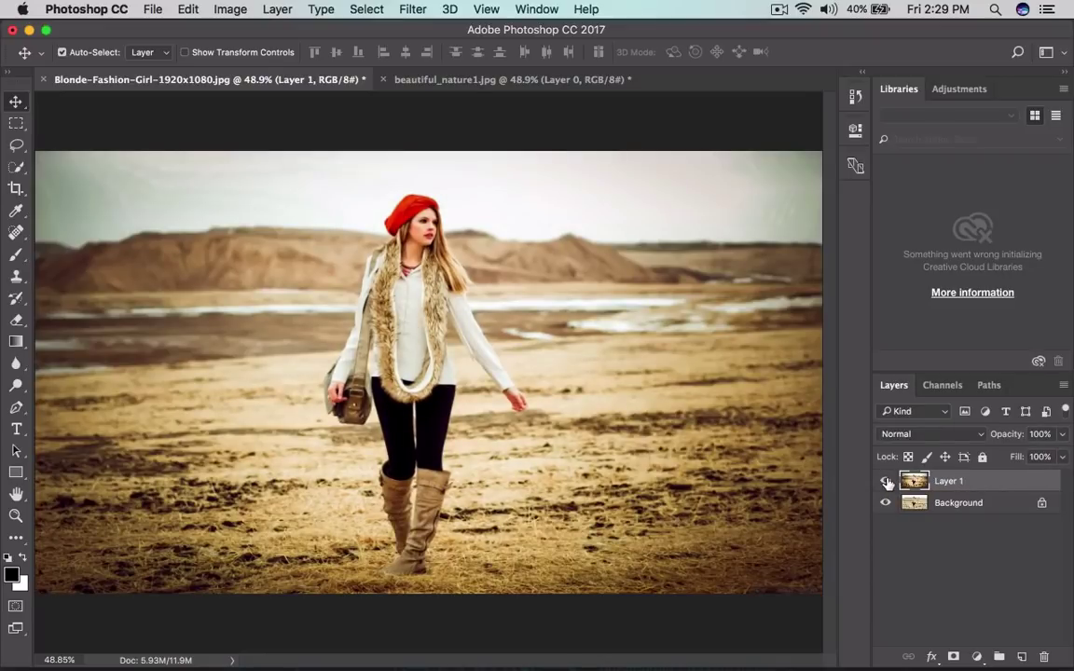